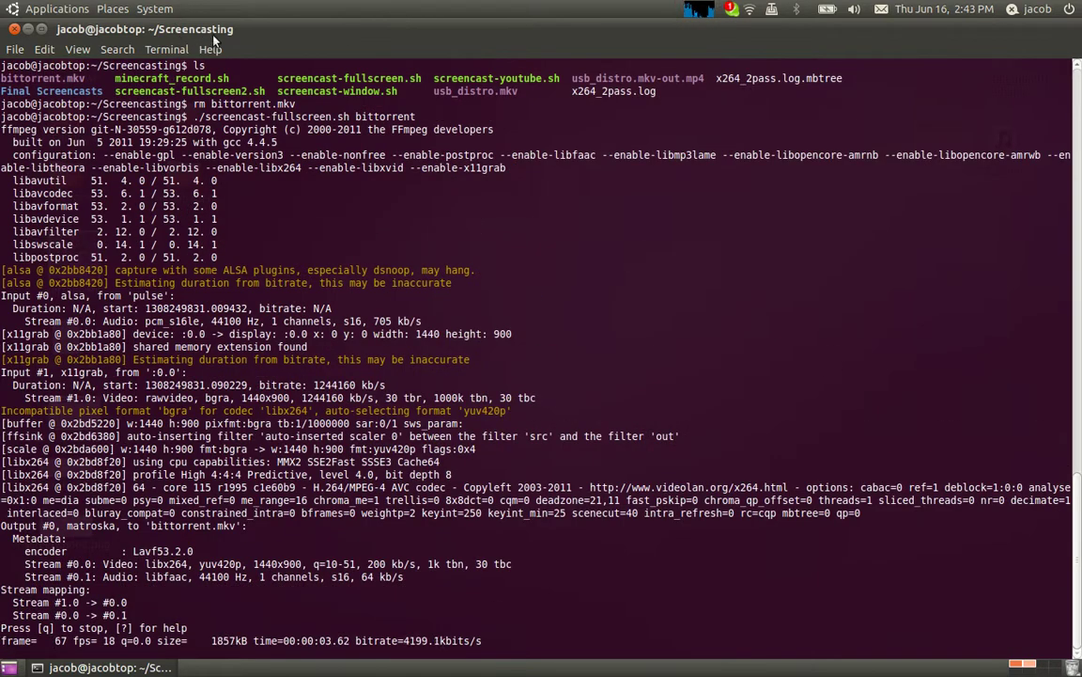
# - Minimize the ffmpeg recording terminal, then select and clear the desktop icon selection
pyautogui.click(28, 30)
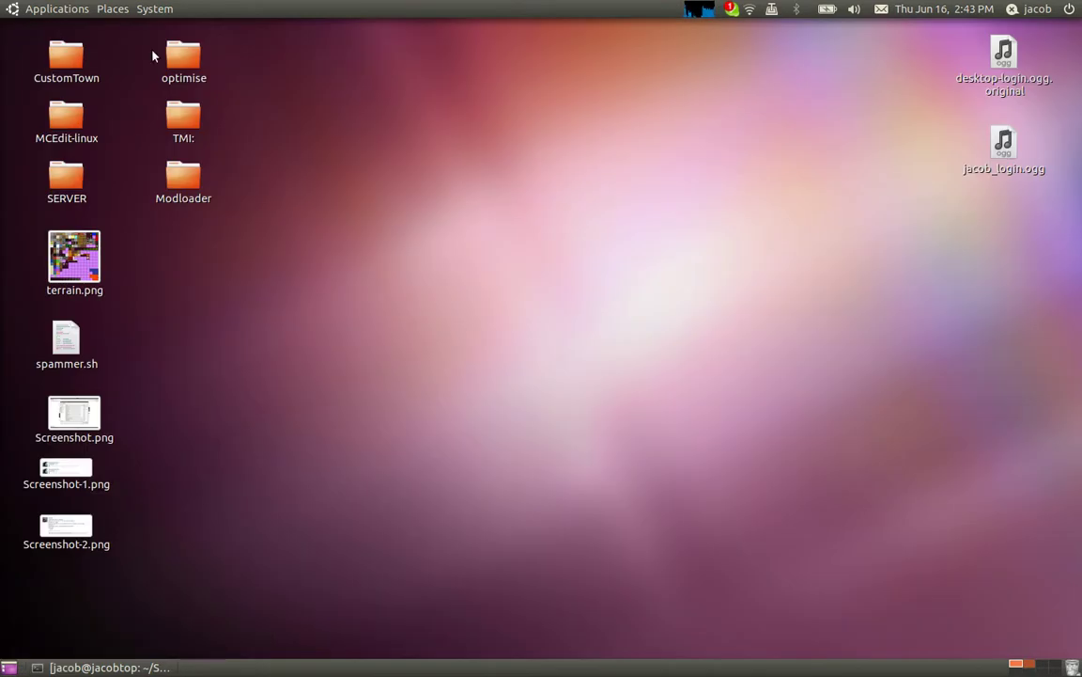
pyautogui.moveTo(21, 43); pyautogui.dragTo(1046, 594)
pyautogui.moveTo(1078, 548); pyautogui.dragTo(2, 26)
pyautogui.moveTo(280, 73); pyautogui.dragTo(364, 325)
pyautogui.moveTo(850, 94); pyautogui.dragTo(780, 127)
pyautogui.click(772, 9)
pyautogui.click(773, 9)
pyautogui.click(73, 6)
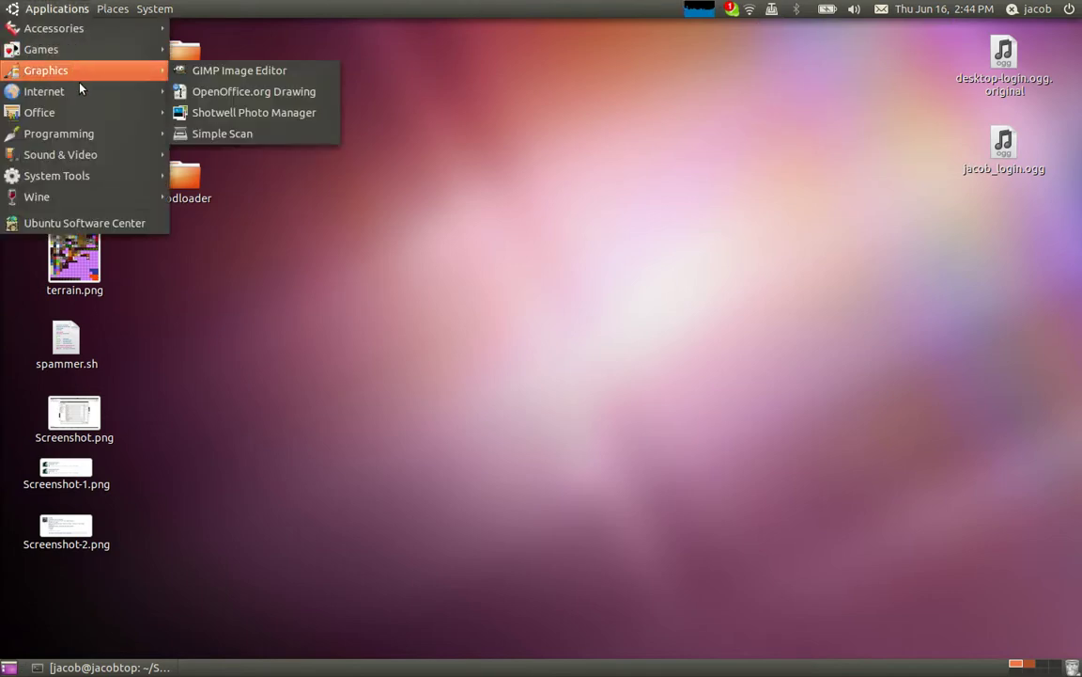
pyautogui.moveTo(78, 93)
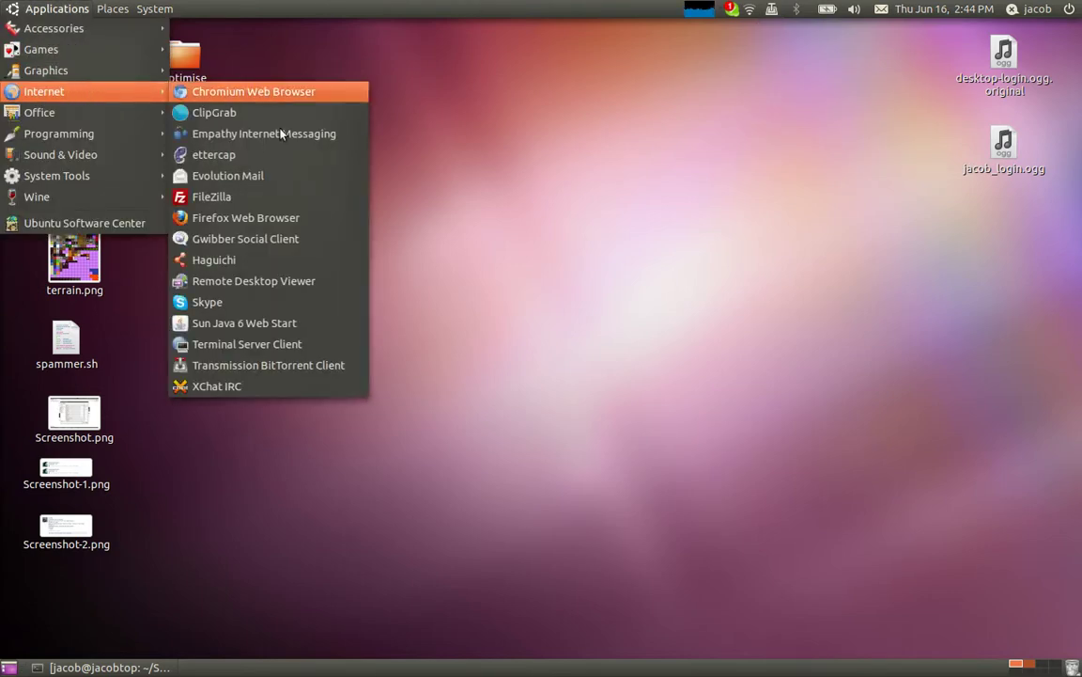
pyautogui.click(40, 10)
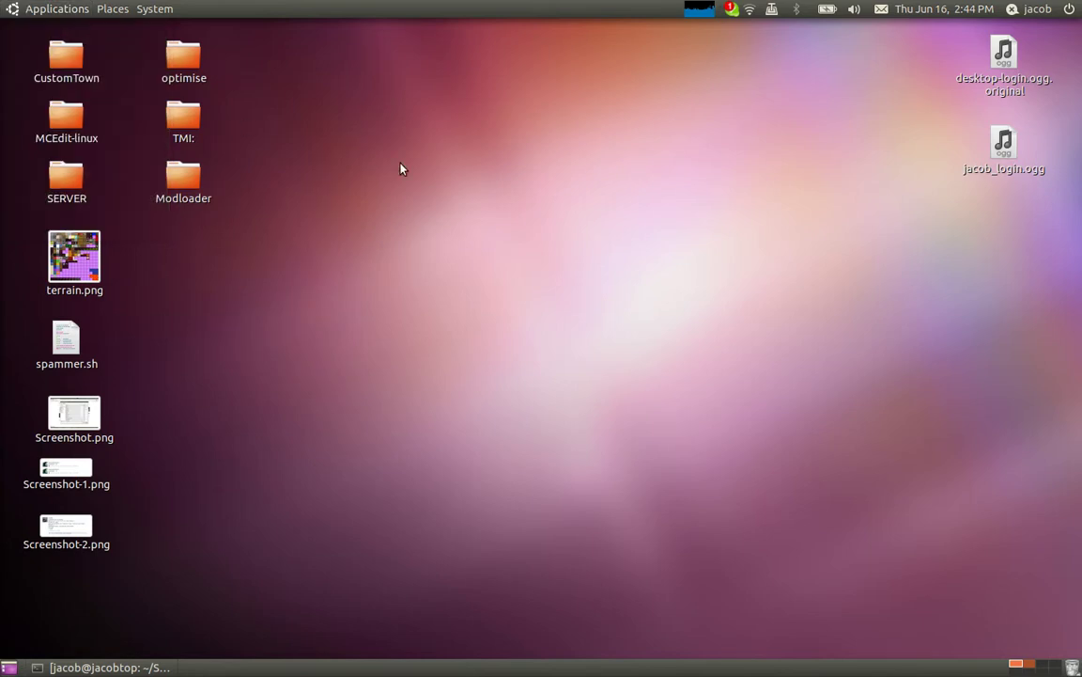
pyautogui.moveTo(1081, 278); pyautogui.dragTo(1081, 659)
pyautogui.moveTo(9, 30); pyautogui.dragTo(1066, 643)
pyautogui.click(914, 369)
pyautogui.hotkey('ctrl', 'space')
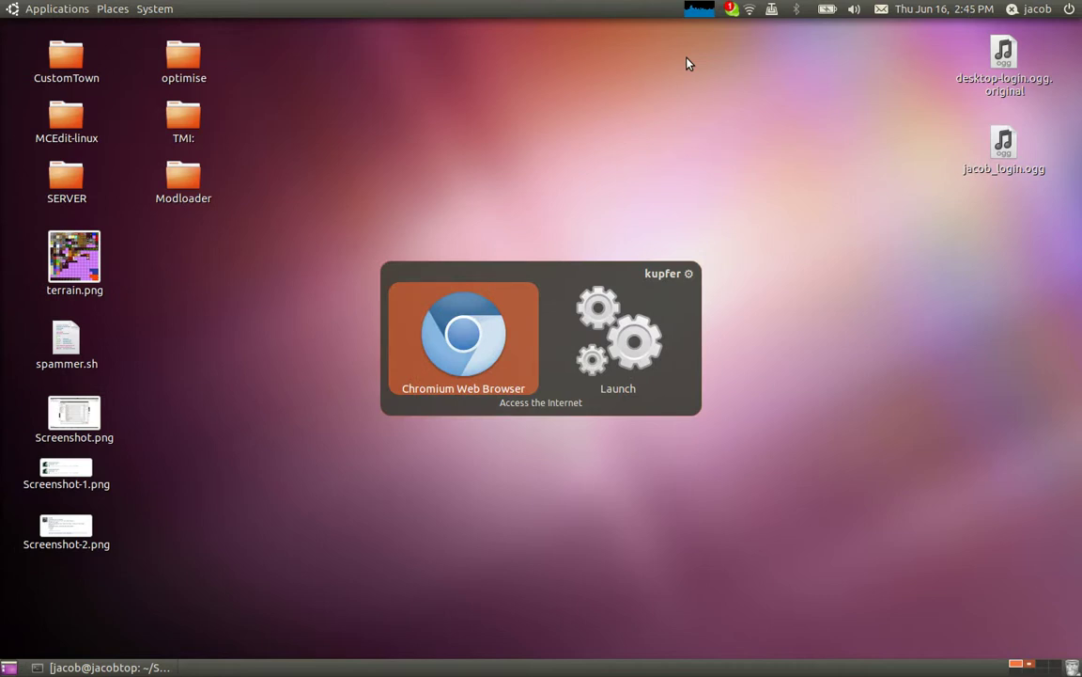
pyautogui.write('www.debian.org')
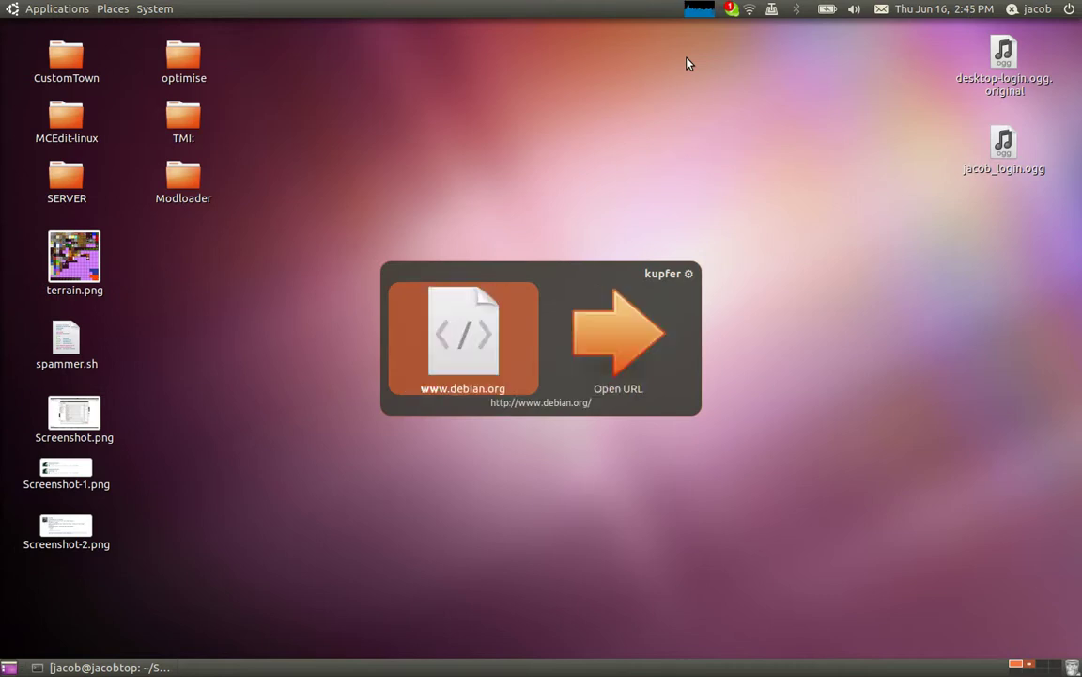
pyautogui.press('Down')
pyautogui.press('Down')
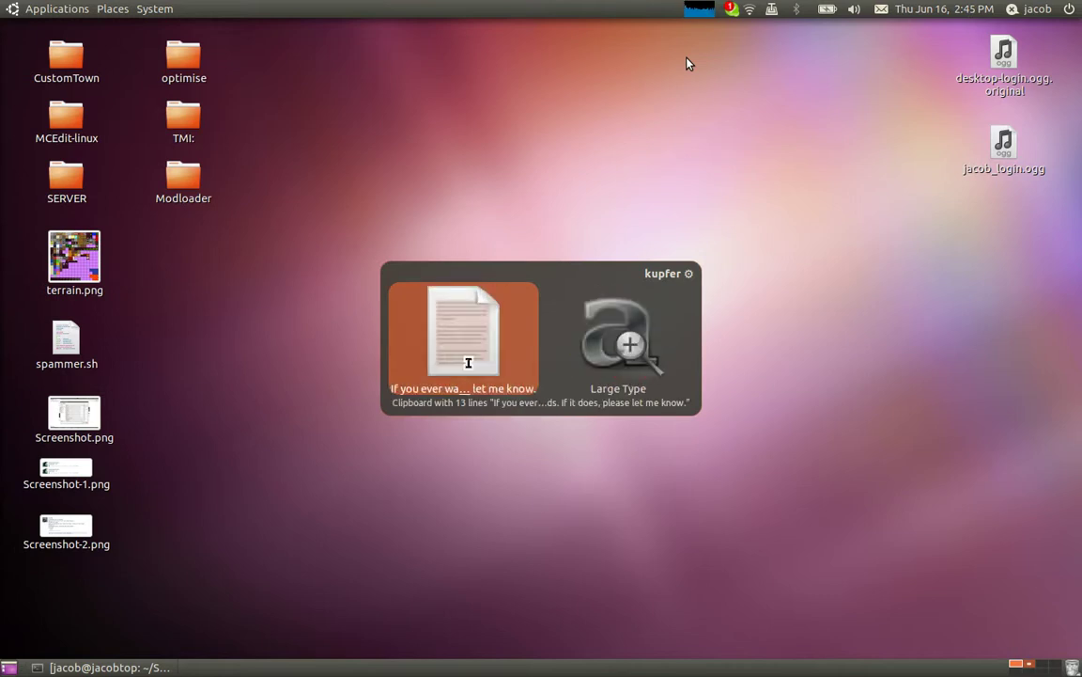
pyautogui.press('Up')
pyautogui.press('Escape')
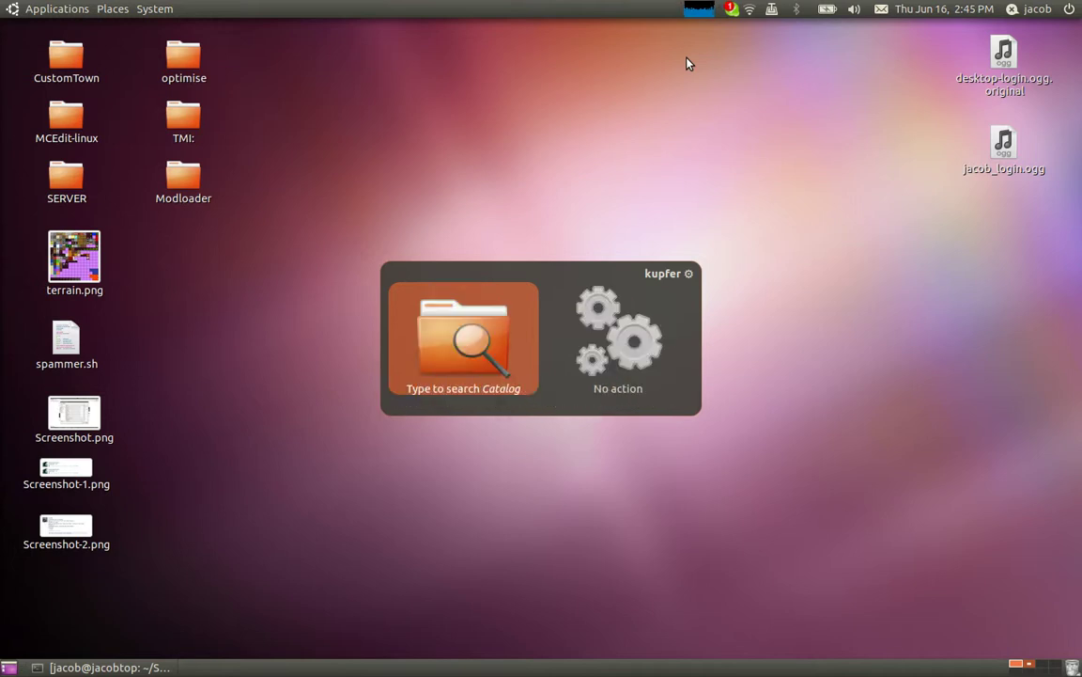
pyautogui.press('.')
pyautogui.write('ww')
pyautogui.press('BackSpace')
pyautogui.press('BackSpace')
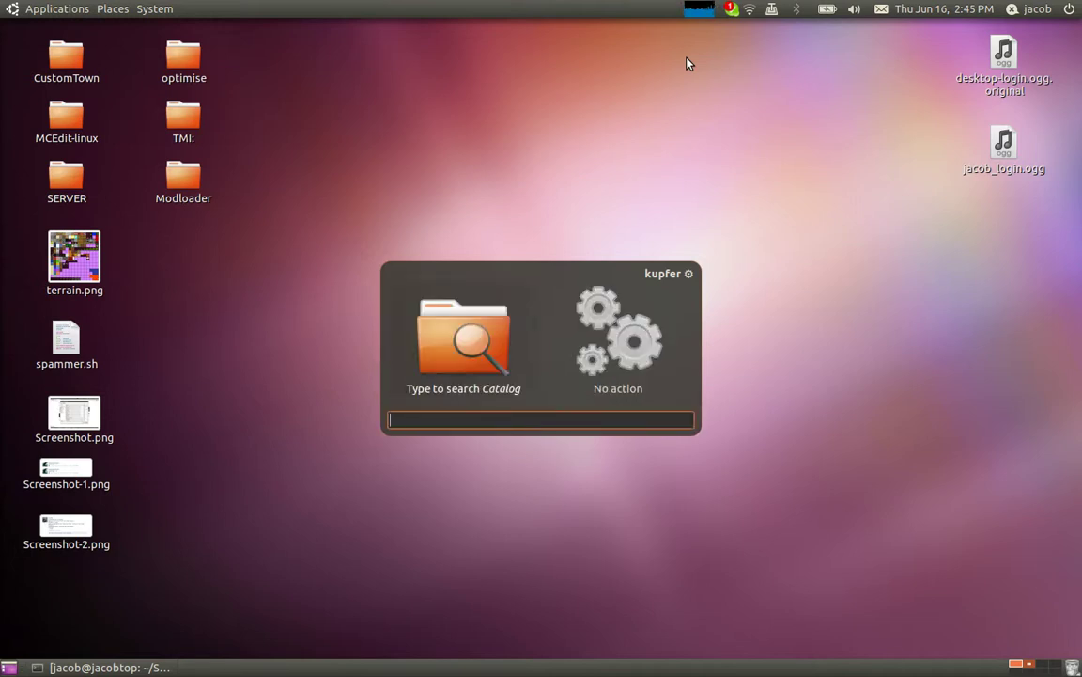
pyautogui.write('www.google.com')
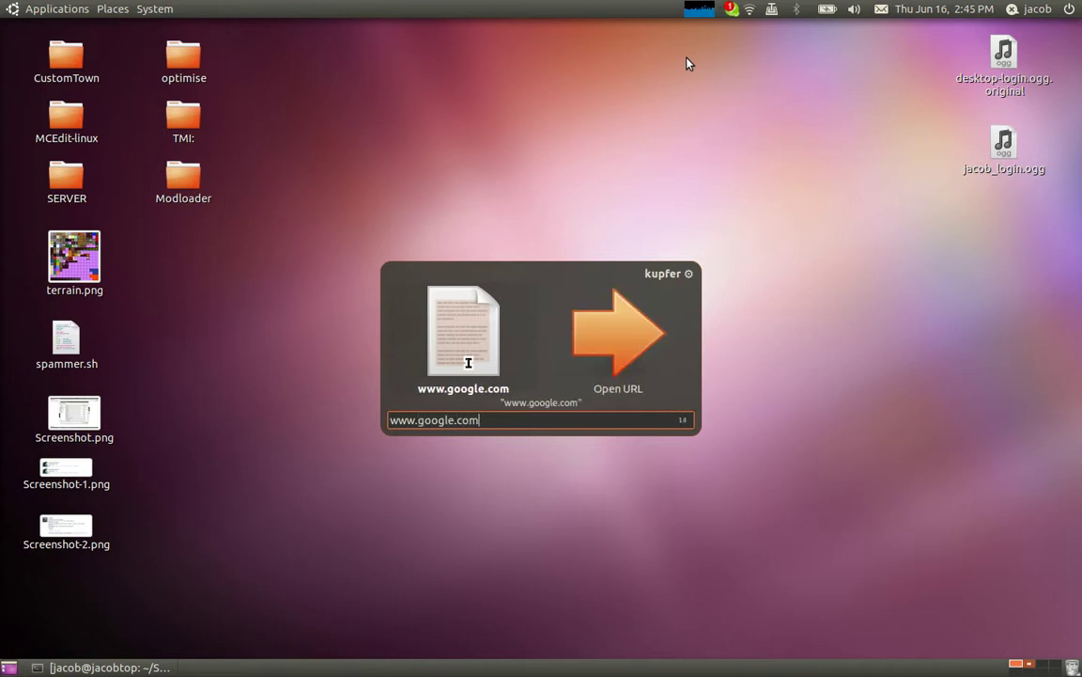
pyautogui.press('Return')
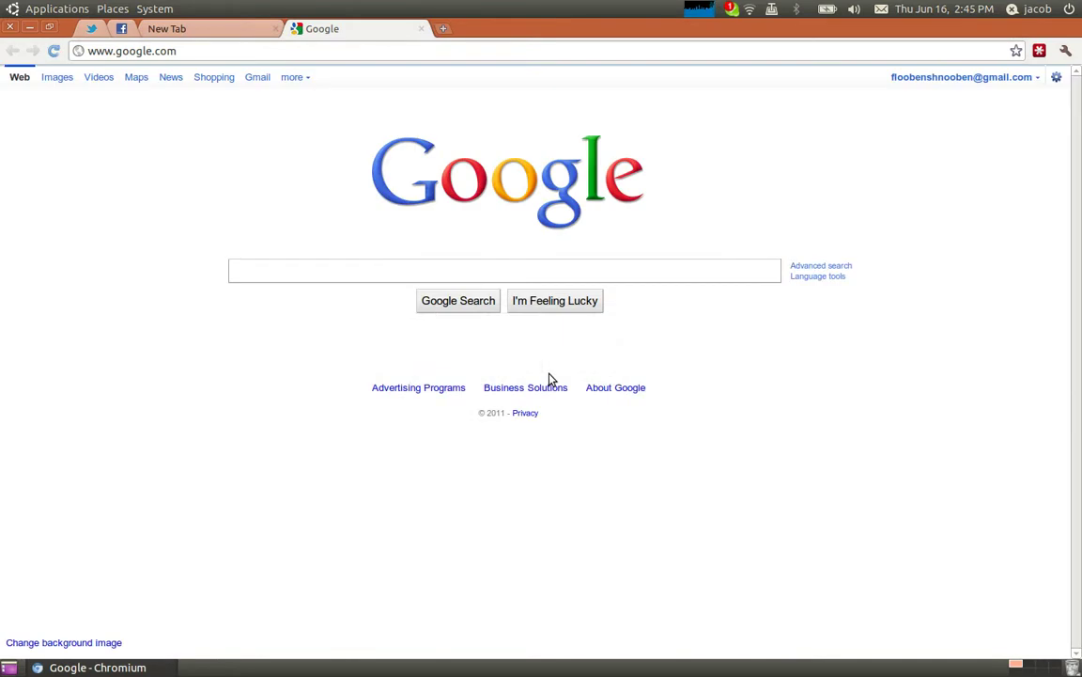
# - Close the spare New Tab and search Google for 'pinguy os torrent'
pyautogui.click(277, 29)
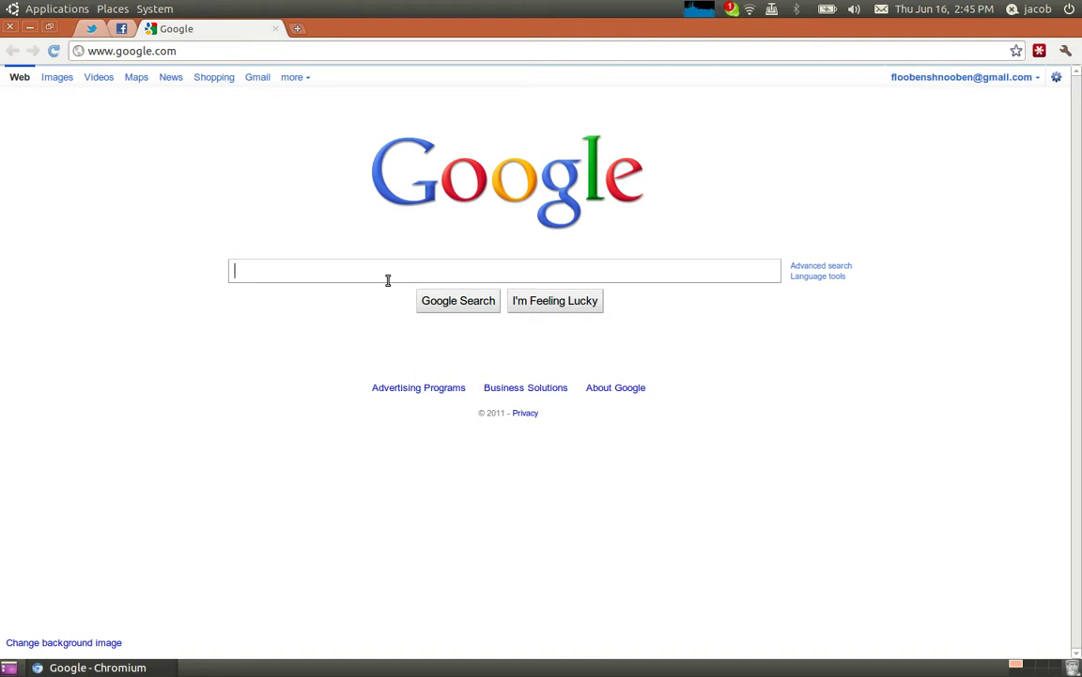
pyautogui.write('p')
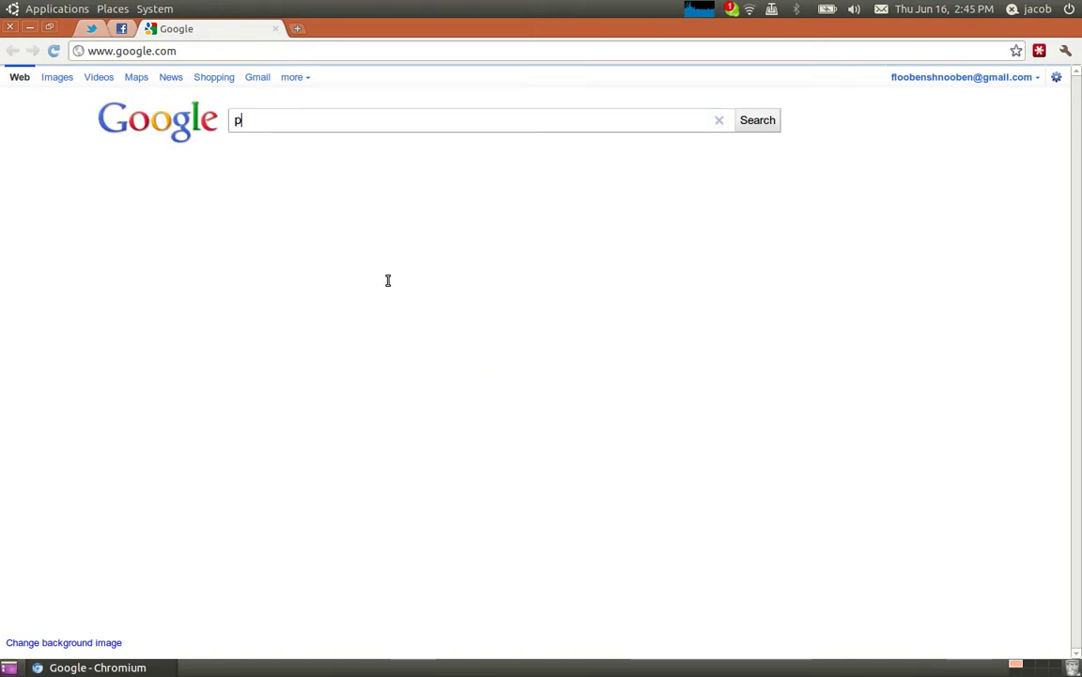
pyautogui.write('inguy os ')
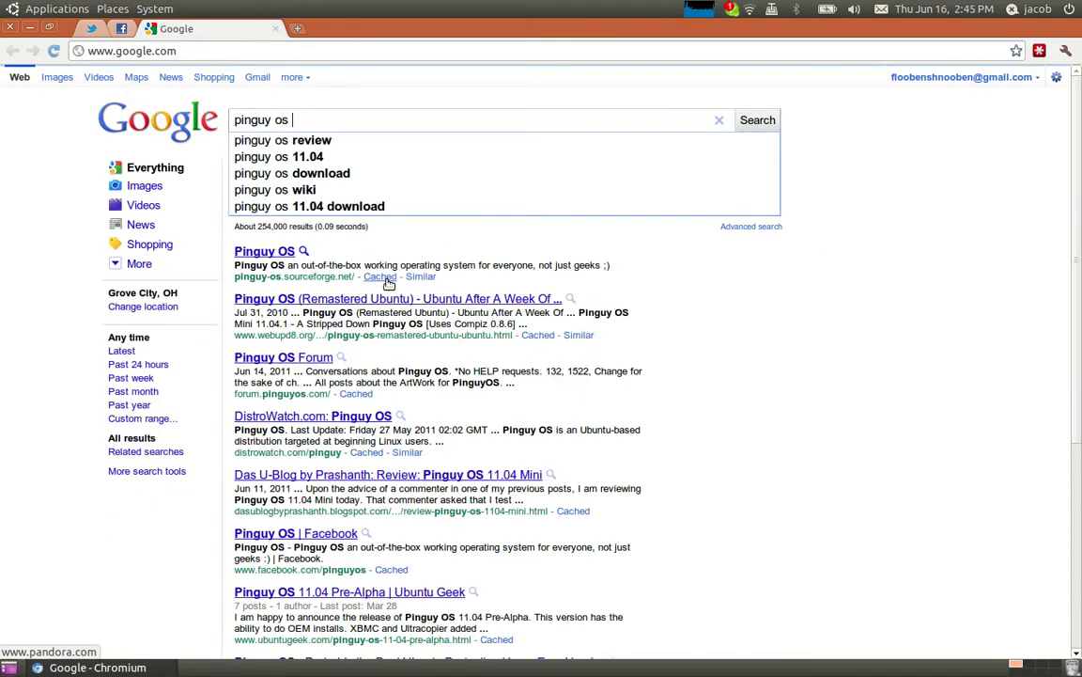
pyautogui.write('bittorent')
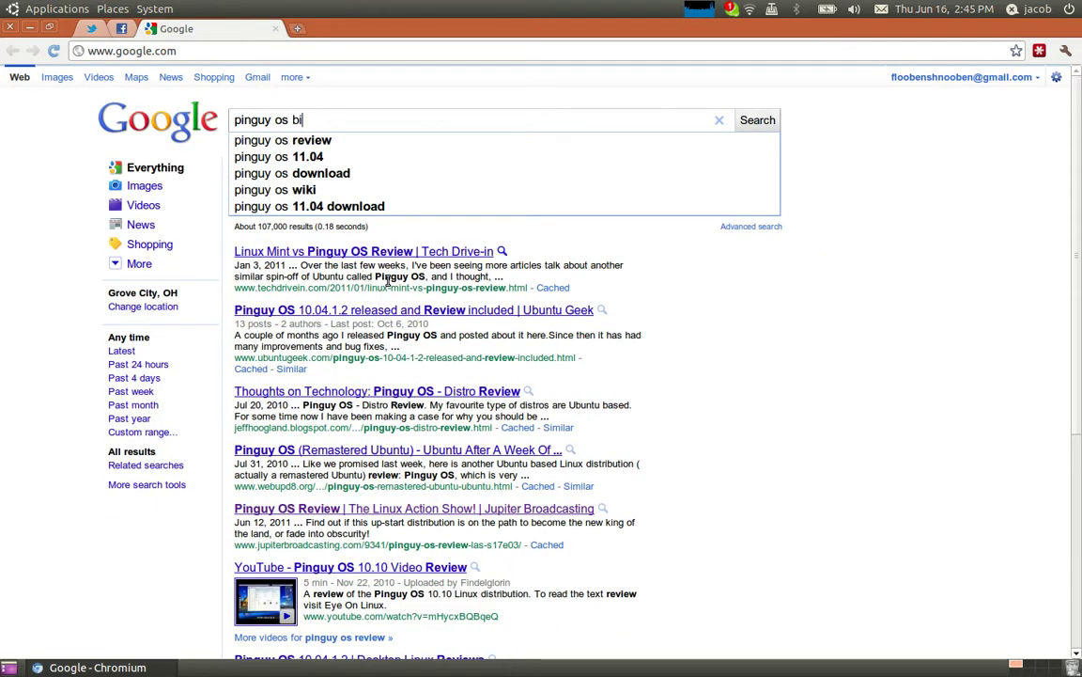
pyautogui.press('BackSpace')
pyautogui.press('BackSpace')
pyautogui.press('BackSpace')
pyautogui.press('BackSpace')
pyautogui.press('BackSpace')
pyautogui.press('BackSpace')
pyautogui.press('BackSpace')
pyautogui.press('BackSpace')
pyautogui.press('BackSpace')
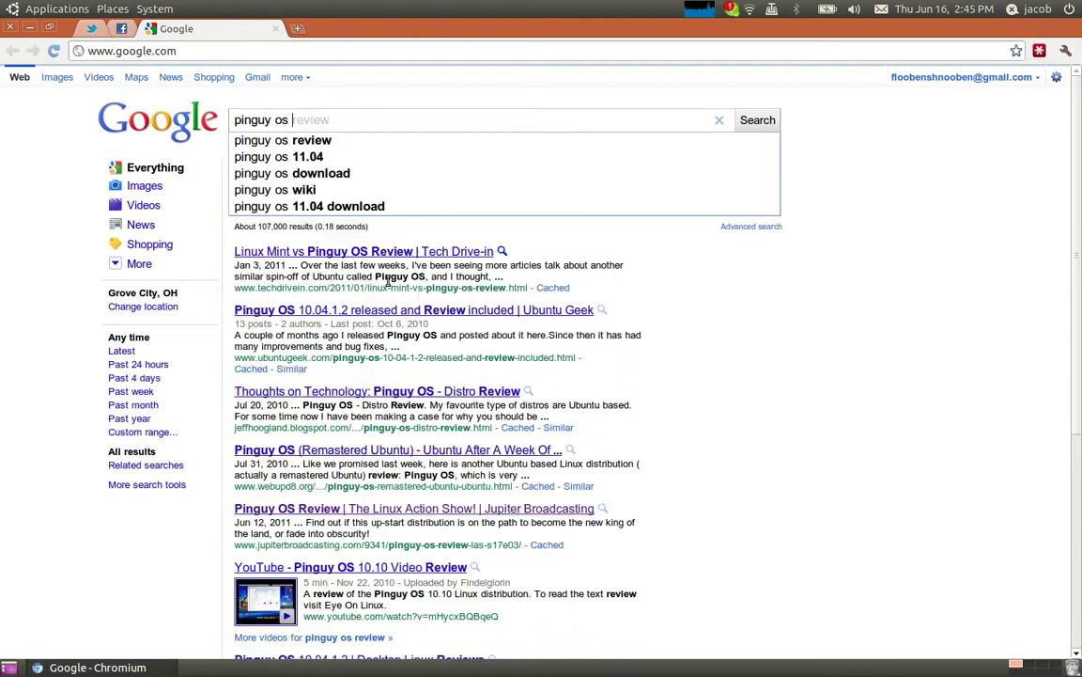
pyautogui.write('torrent')
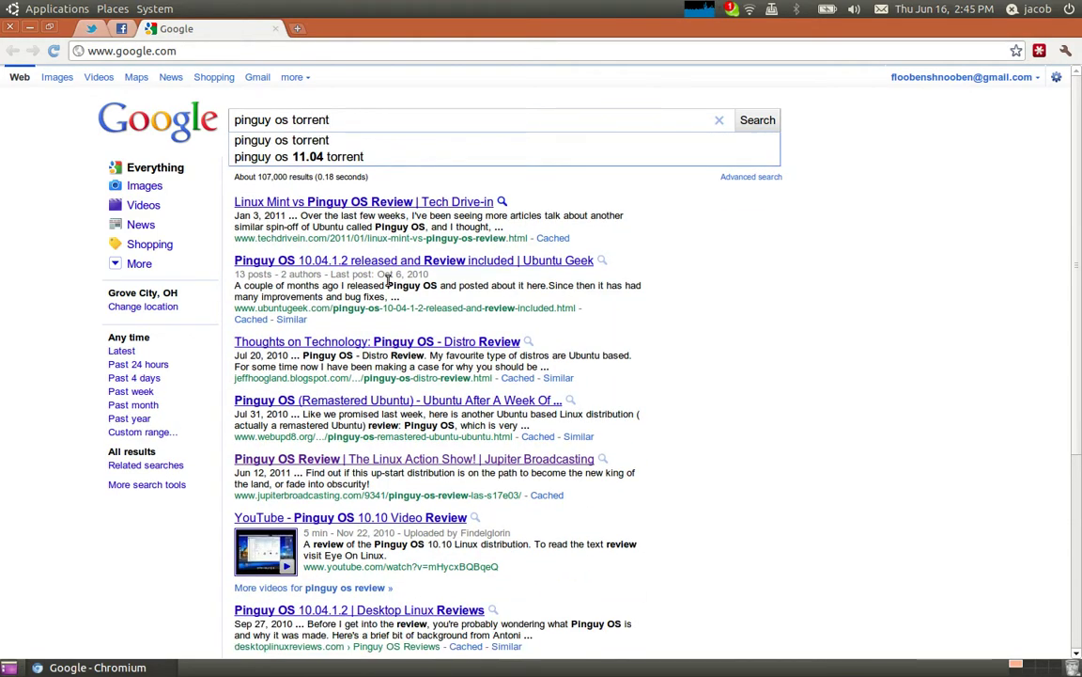
pyautogui.press('Return')
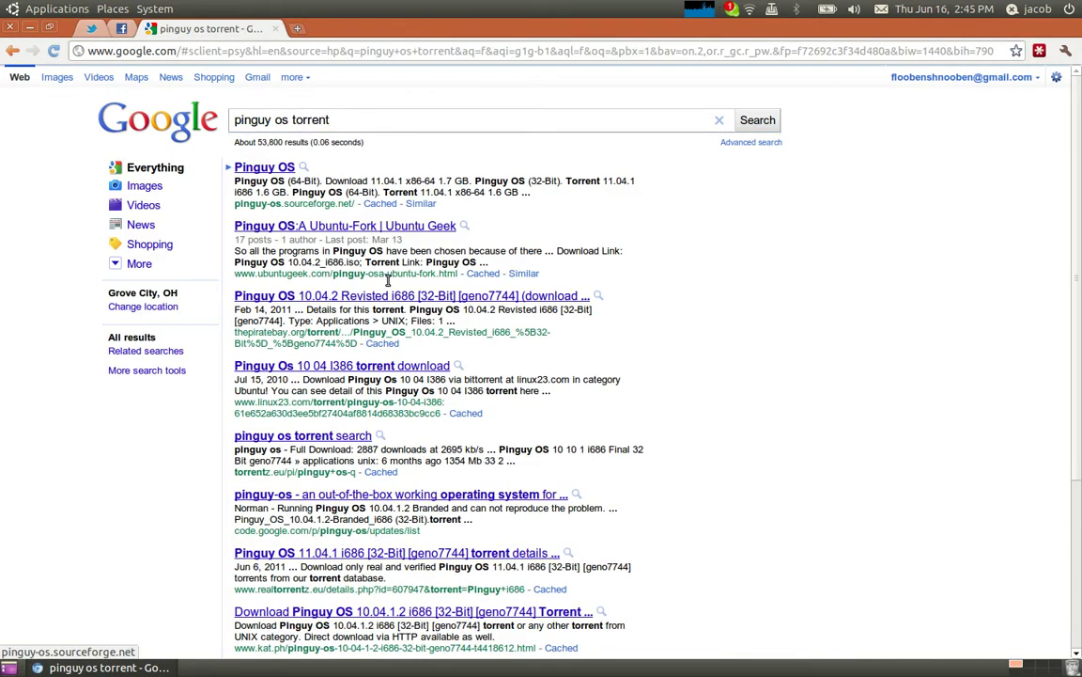
pyautogui.click(269, 168)
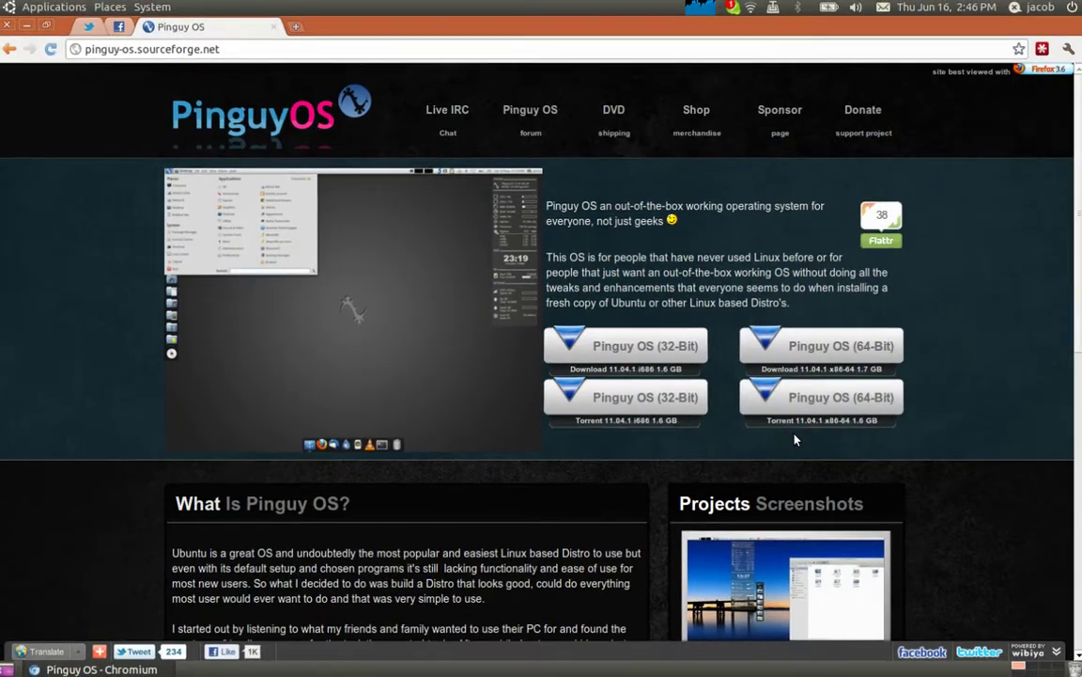
pyautogui.scroll(-4, 648, 387)
pyautogui.scroll(1, 648, 387)
pyautogui.scroll(2, 649, 388)
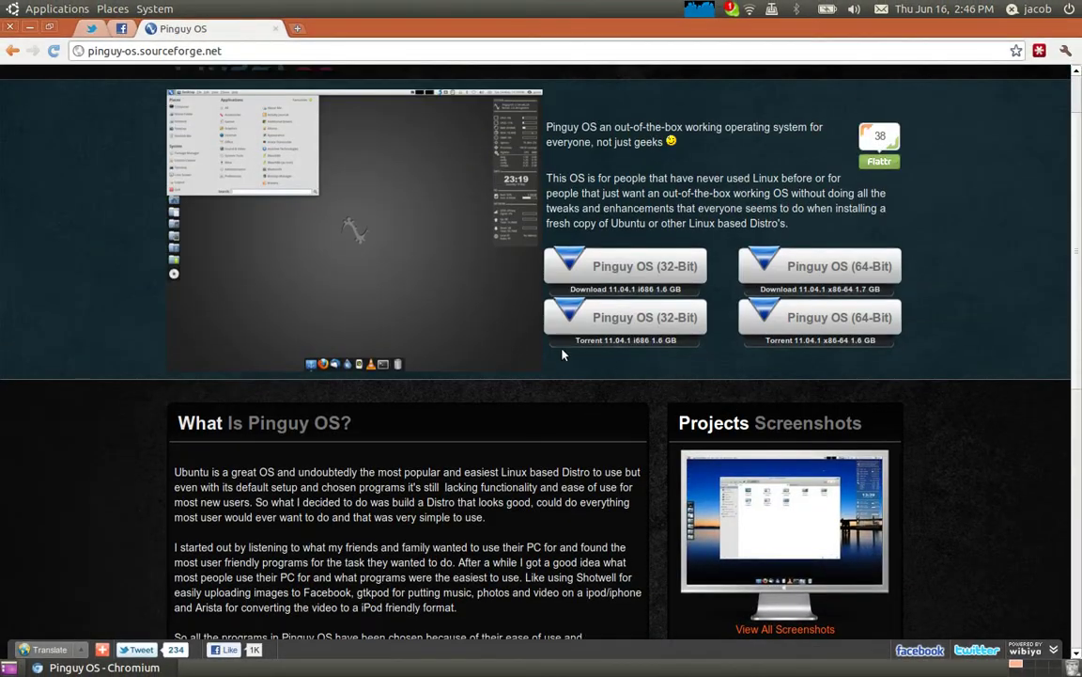
pyautogui.click(11, 52)
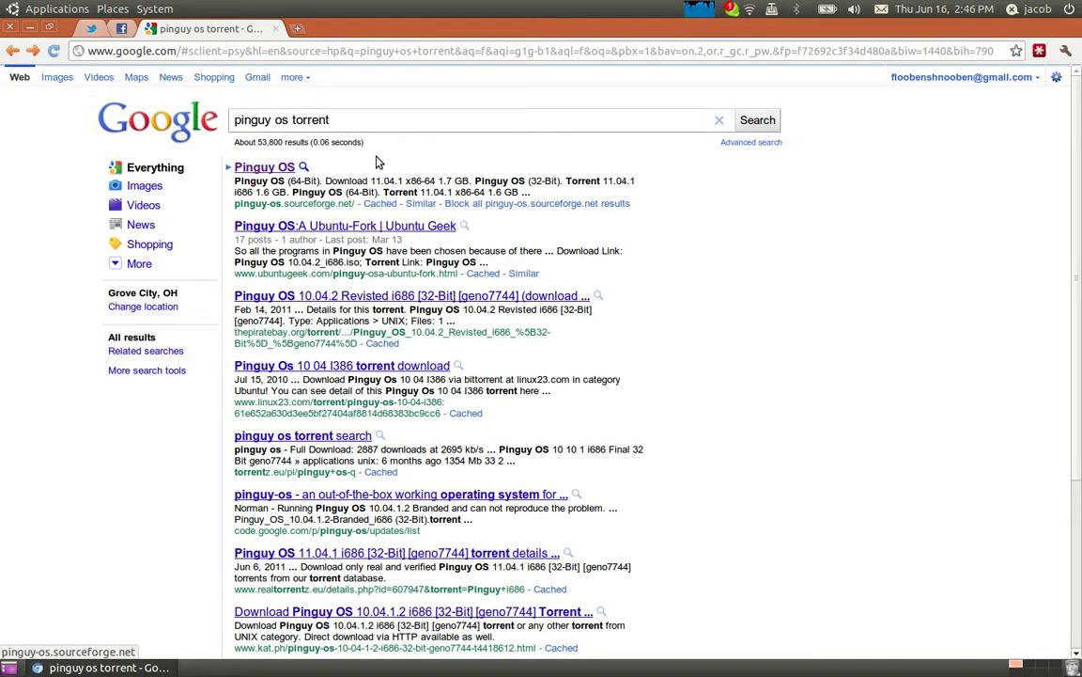
# - Clear the Google search box and load thepiratebay.org from the address bar
pyautogui.tripleClick(368, 119)
pyautogui.press('BackSpace')
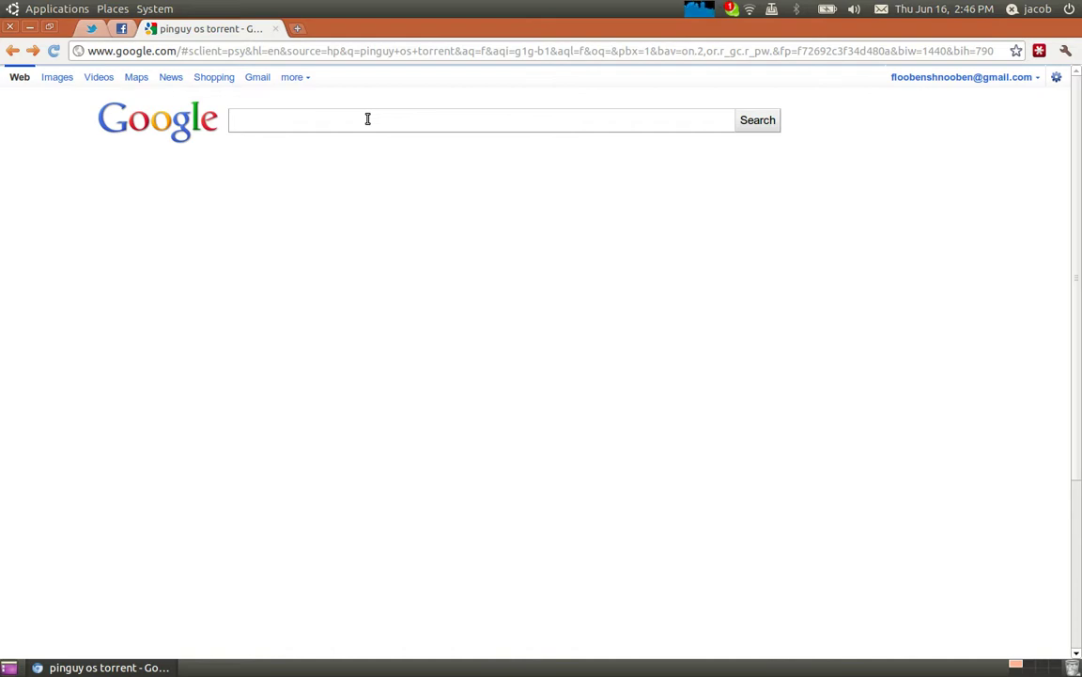
pyautogui.click(193, 49)
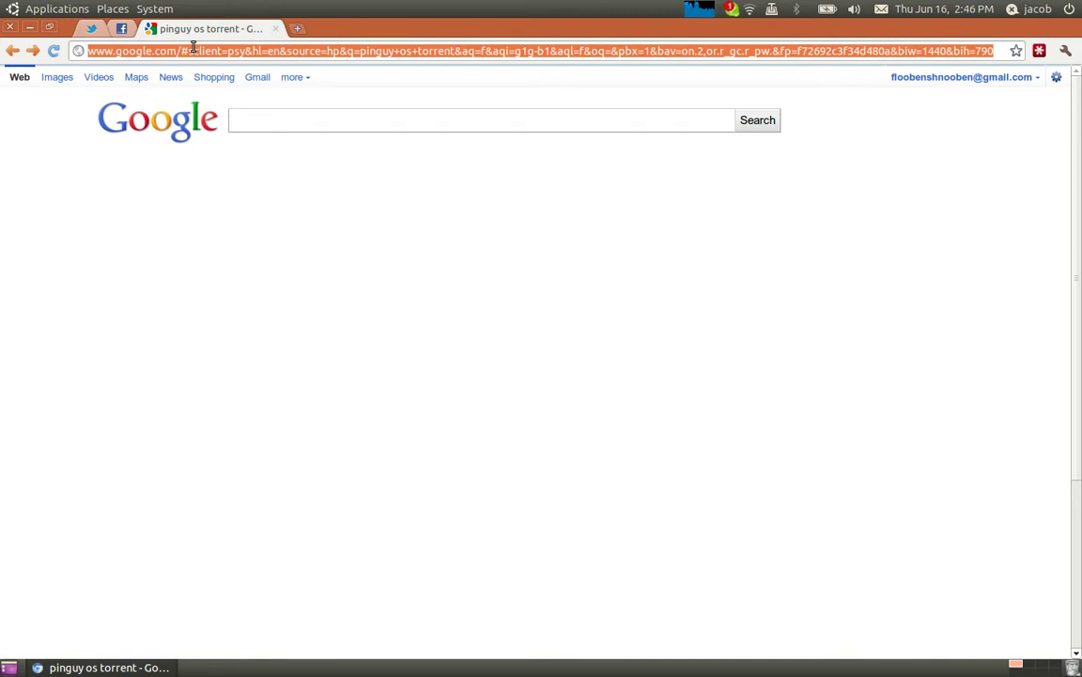
pyautogui.write('thepirea')
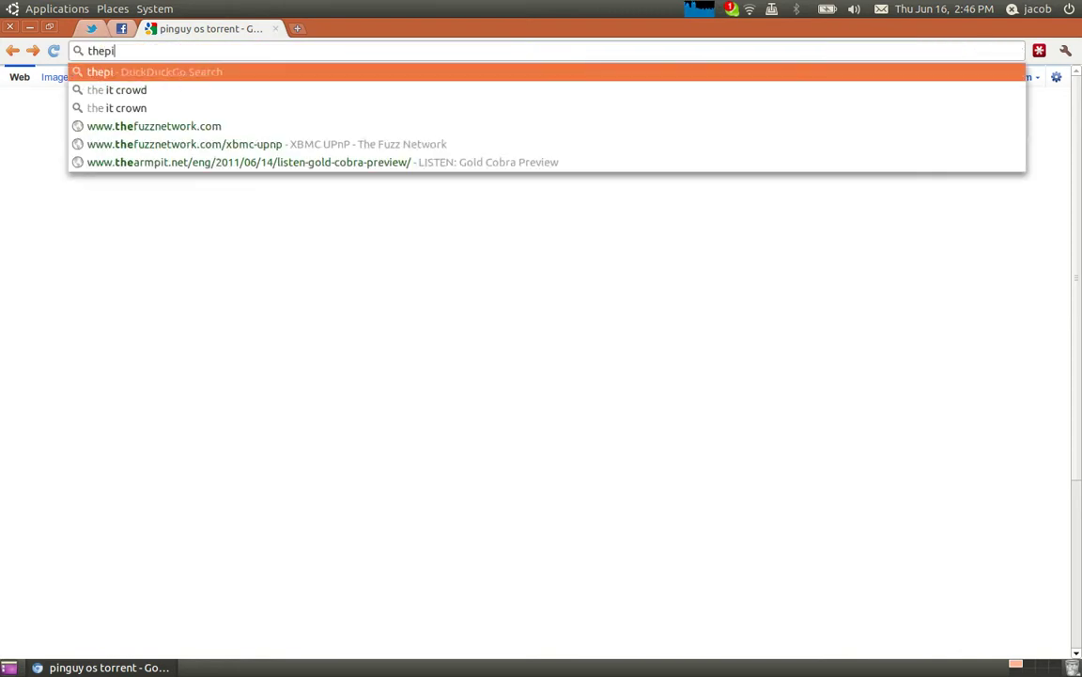
pyautogui.press('BackSpace')
pyautogui.press('BackSpace')
pyautogui.write('ateba')
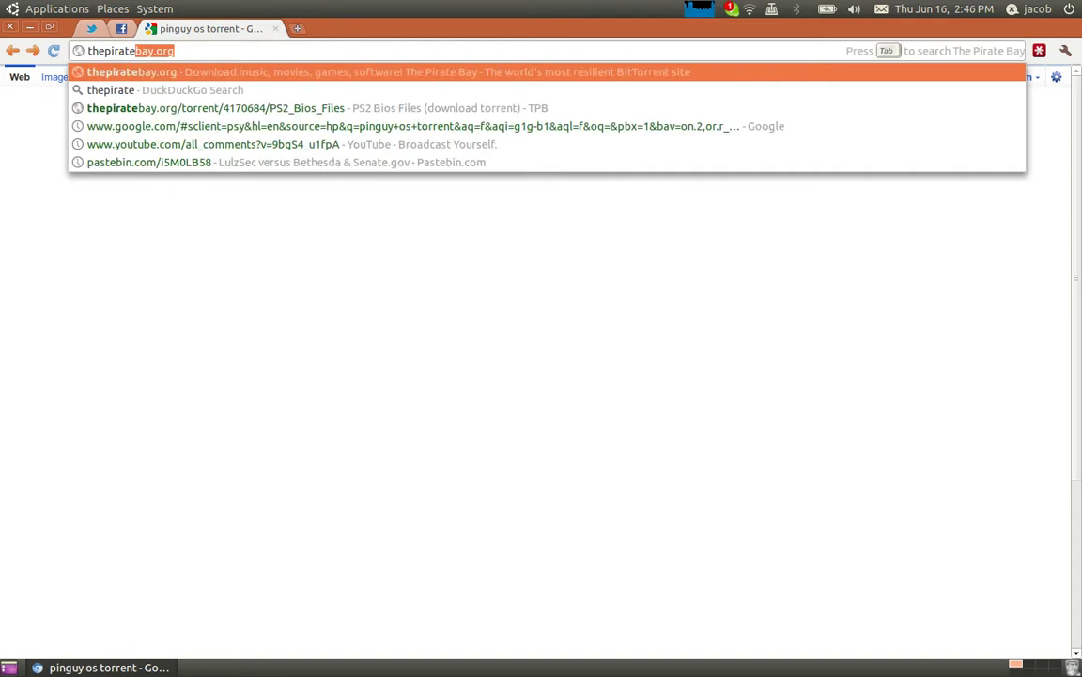
pyautogui.write('y.o')
pyautogui.press('Return')
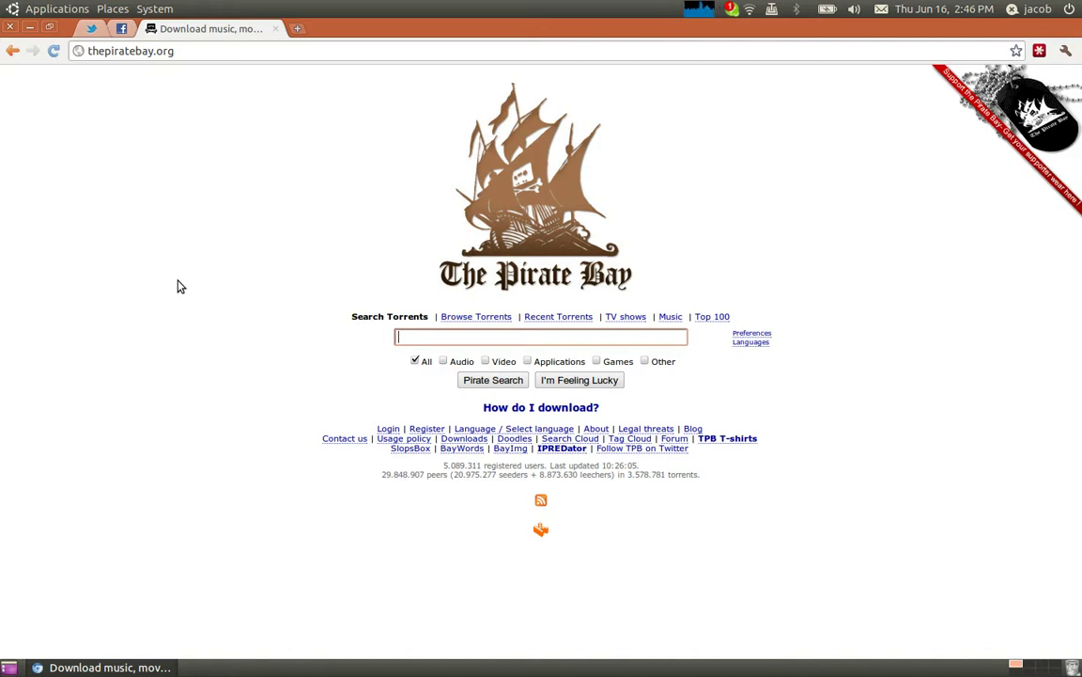
# - Run a Pirate Bay search for 'backtrack 5'
pyautogui.write('backtgra')
pyautogui.press('BackSpace')
pyautogui.write('rack 5')
pyautogui.press('Return')
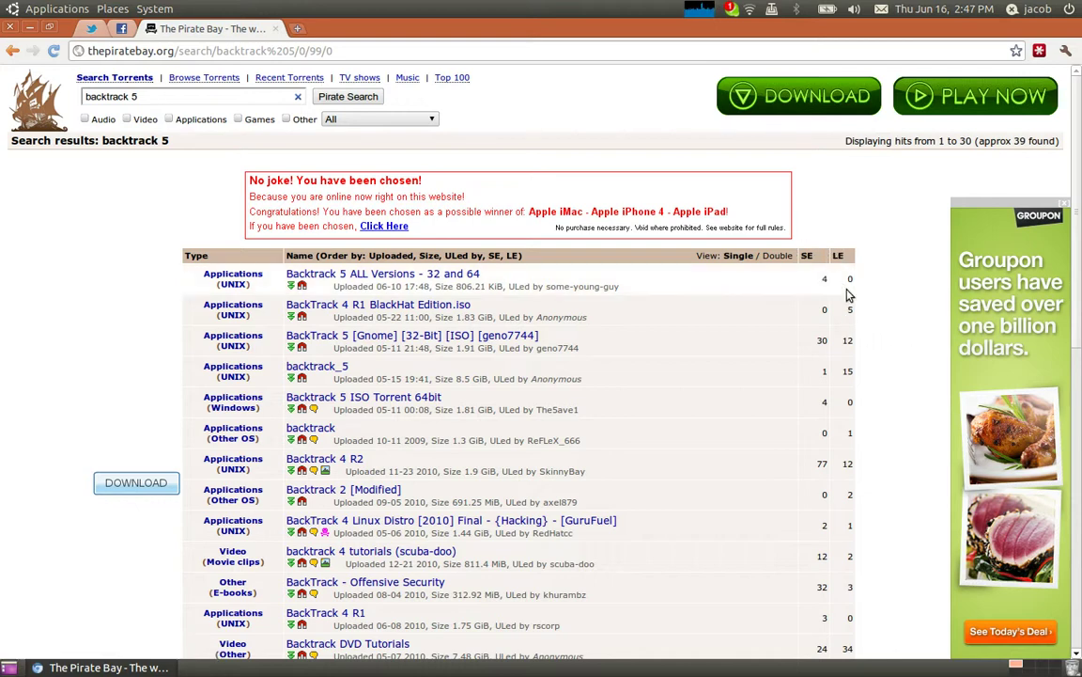
pyautogui.click(808, 256)
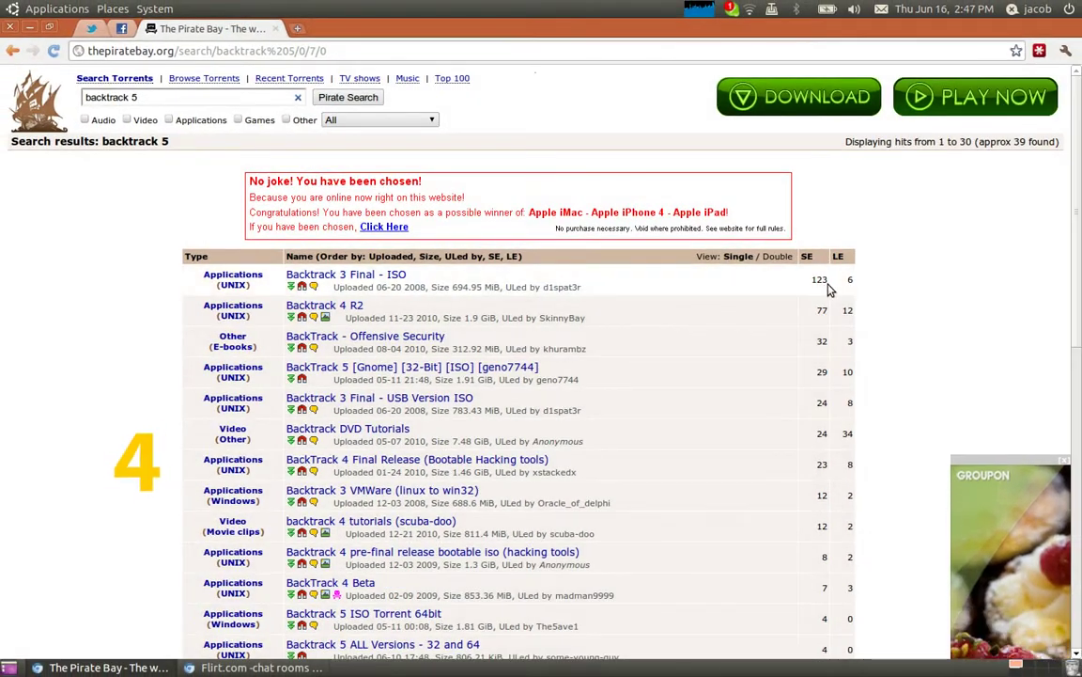
pyautogui.doubleClick(825, 282)
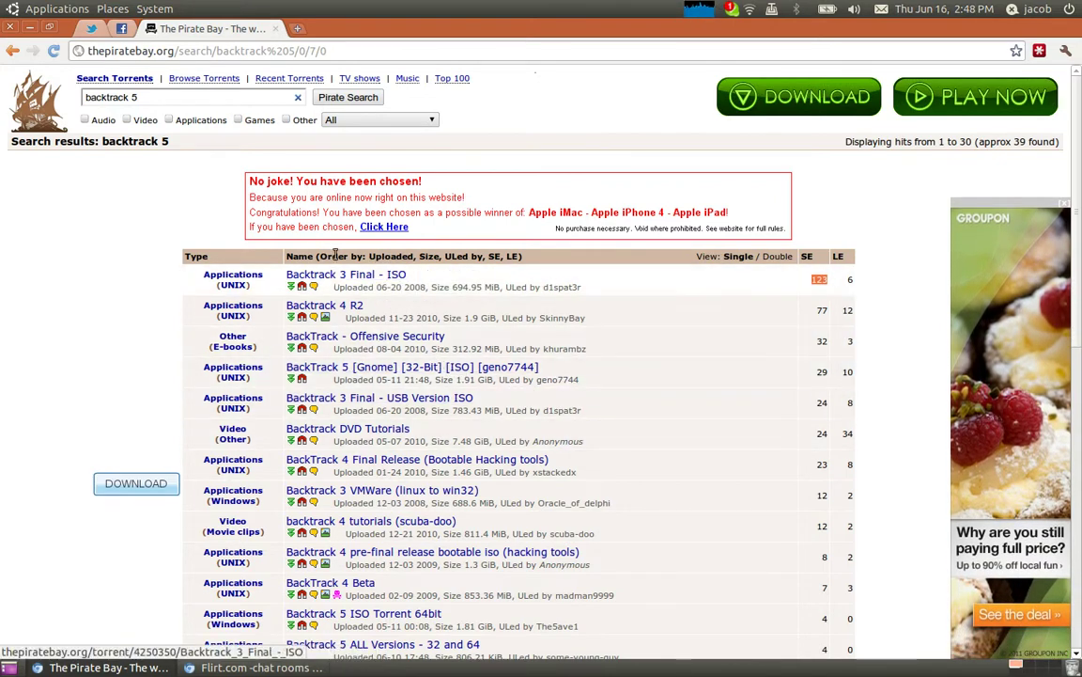
pyautogui.doubleClick(242, 50)
pyautogui.click(237, 51)
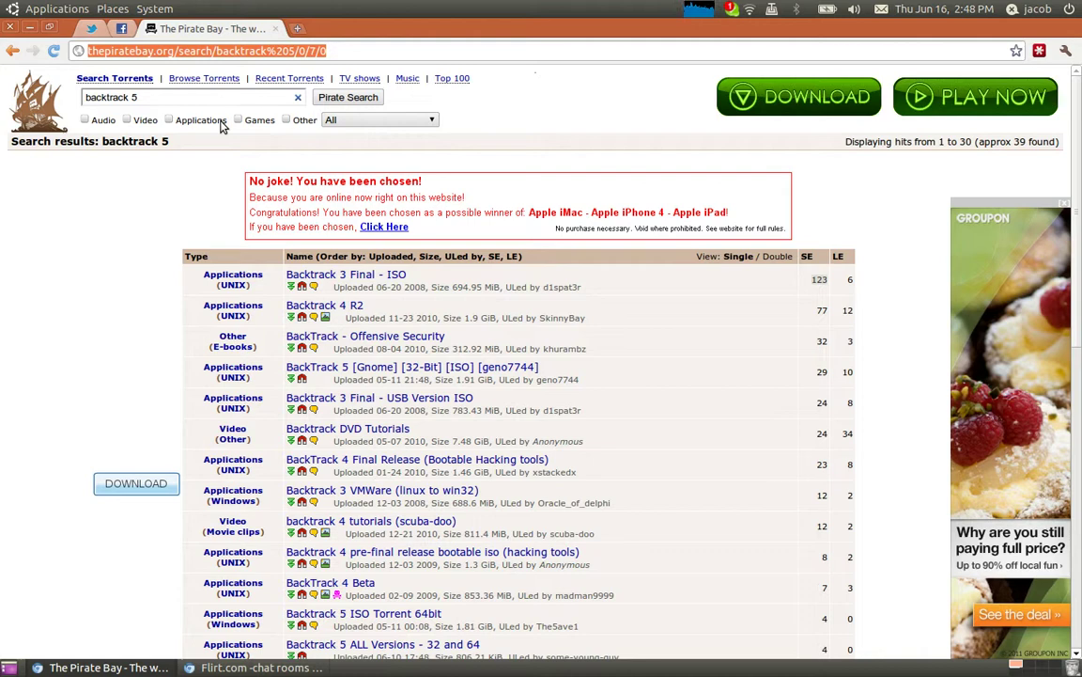
# - Go to bitsnoop.com and search it for 'backtrack 5'
pyautogui.press('BackSpace')
pyautogui.write('bitsnoop.com')
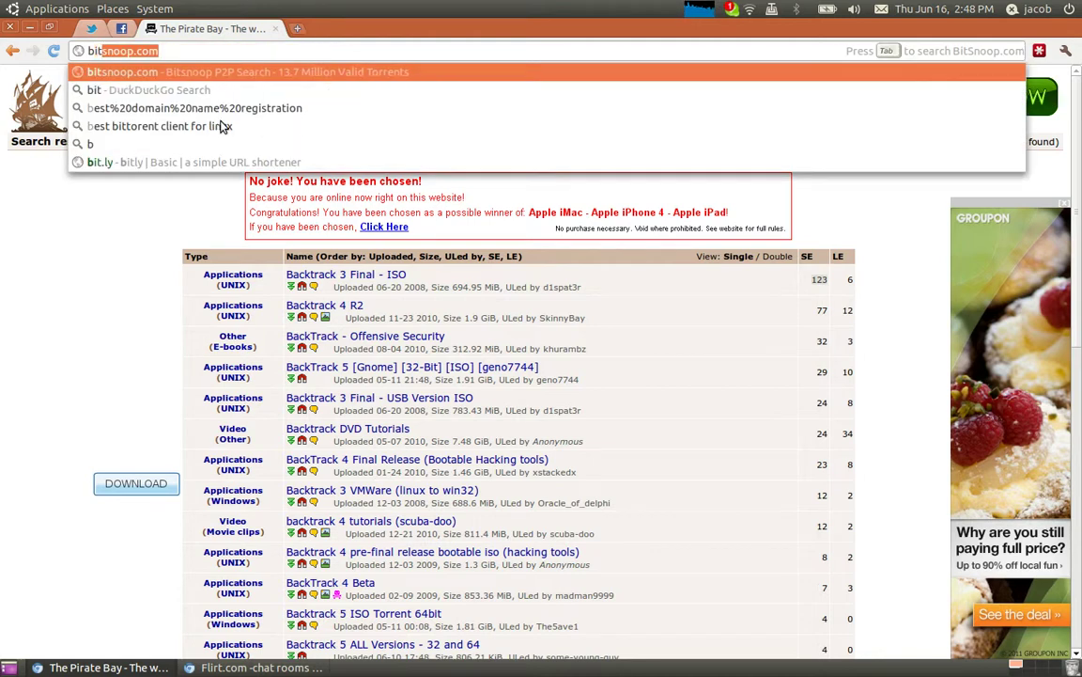
pyautogui.press('Return')
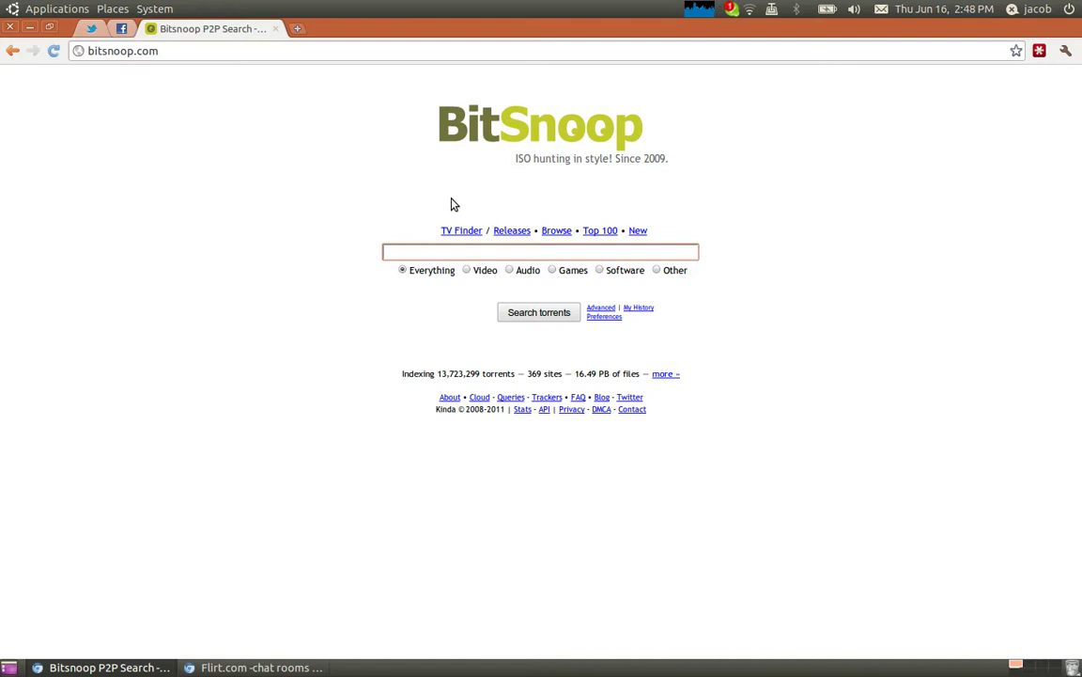
pyautogui.write('backtrack 5')
pyautogui.press('Return')
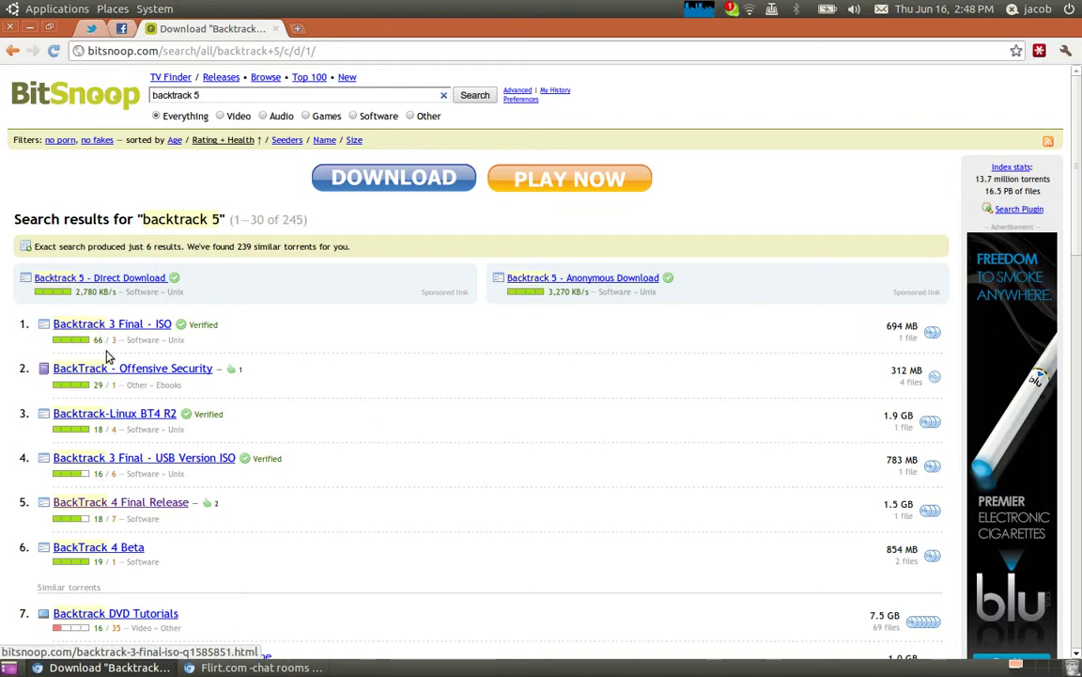
# - Close the Flirt.com and blank advertising pop-ups over the results
pyautogui.click(77, 346)
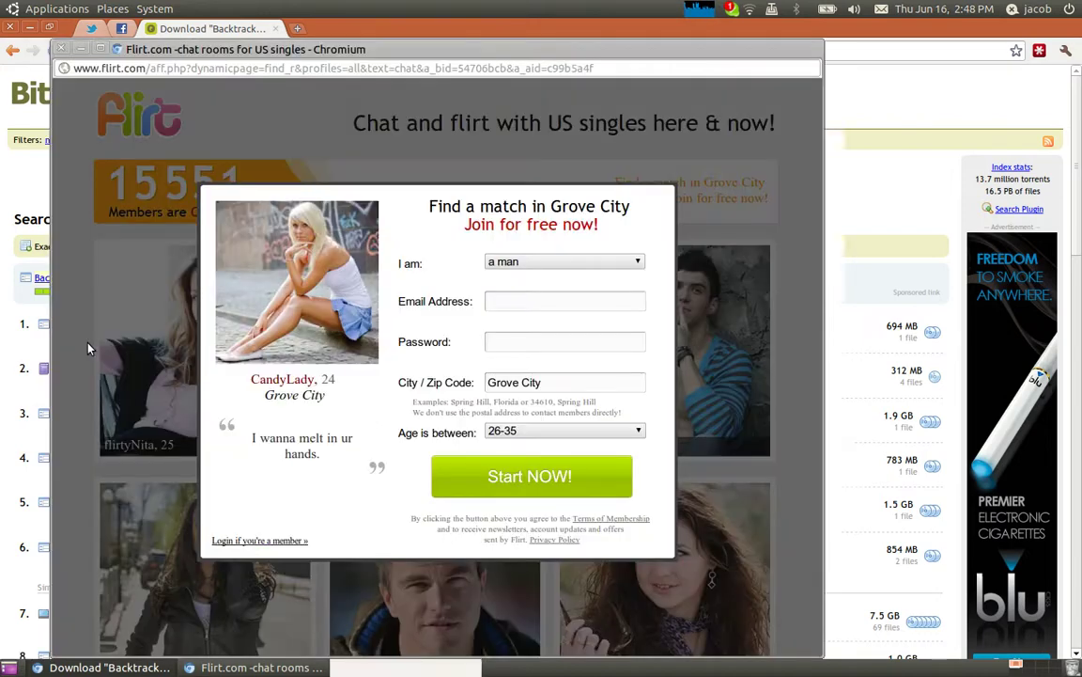
pyautogui.click(60, 47)
pyautogui.click(253, 99)
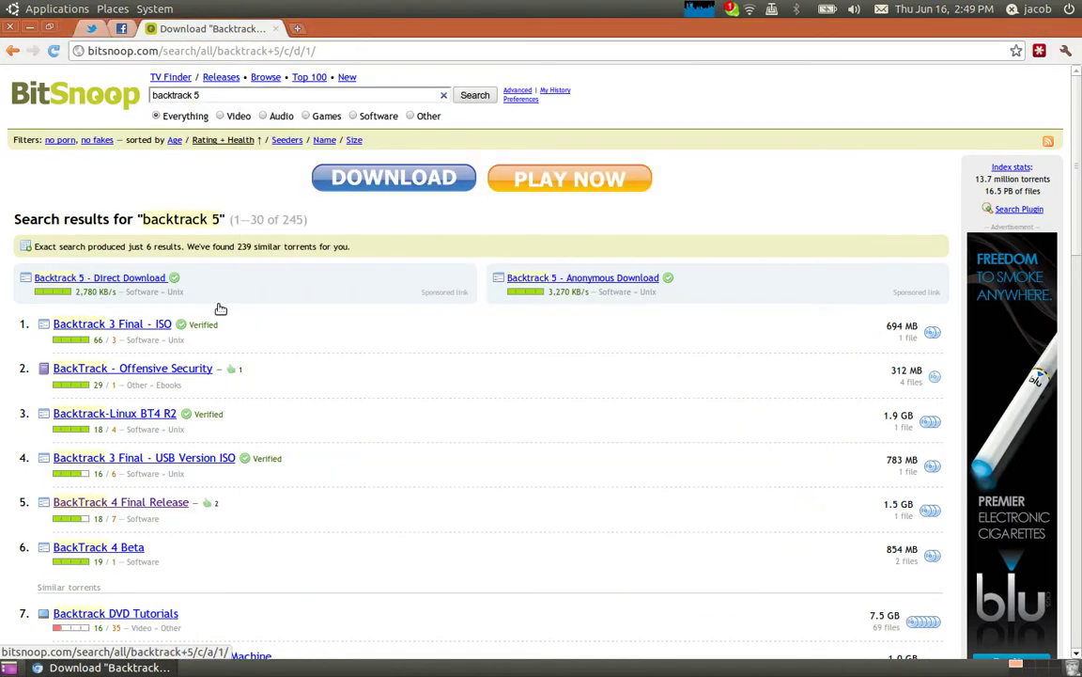
pyautogui.scroll(-5, 197, 422)
pyautogui.scroll(2, 150, 506)
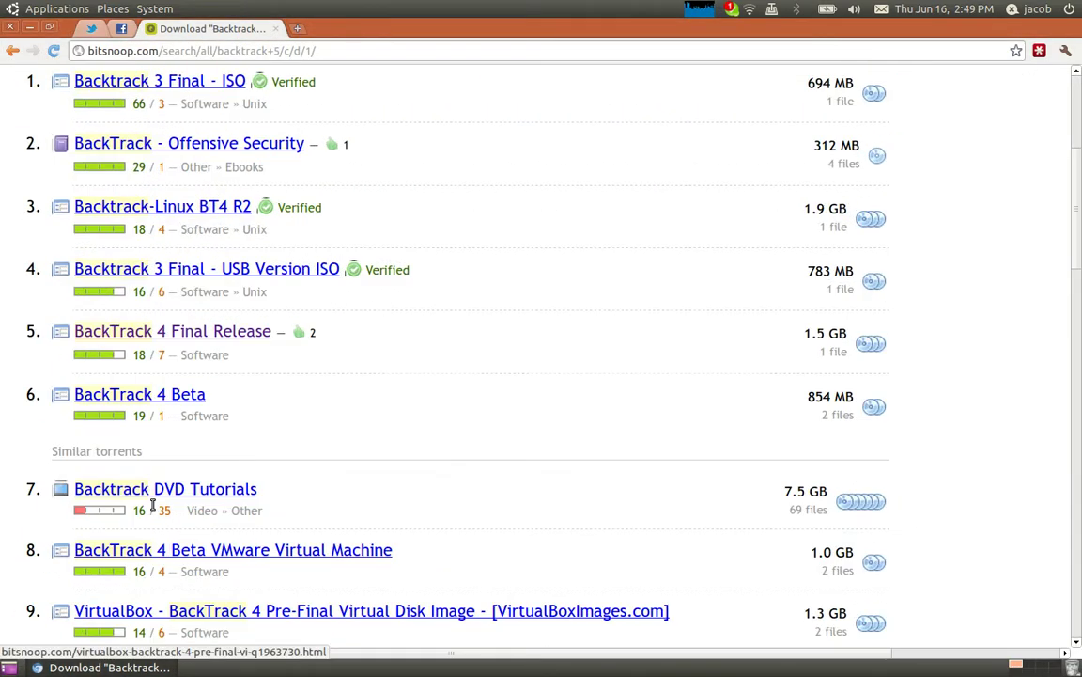
pyautogui.scroll(-4, 152, 507)
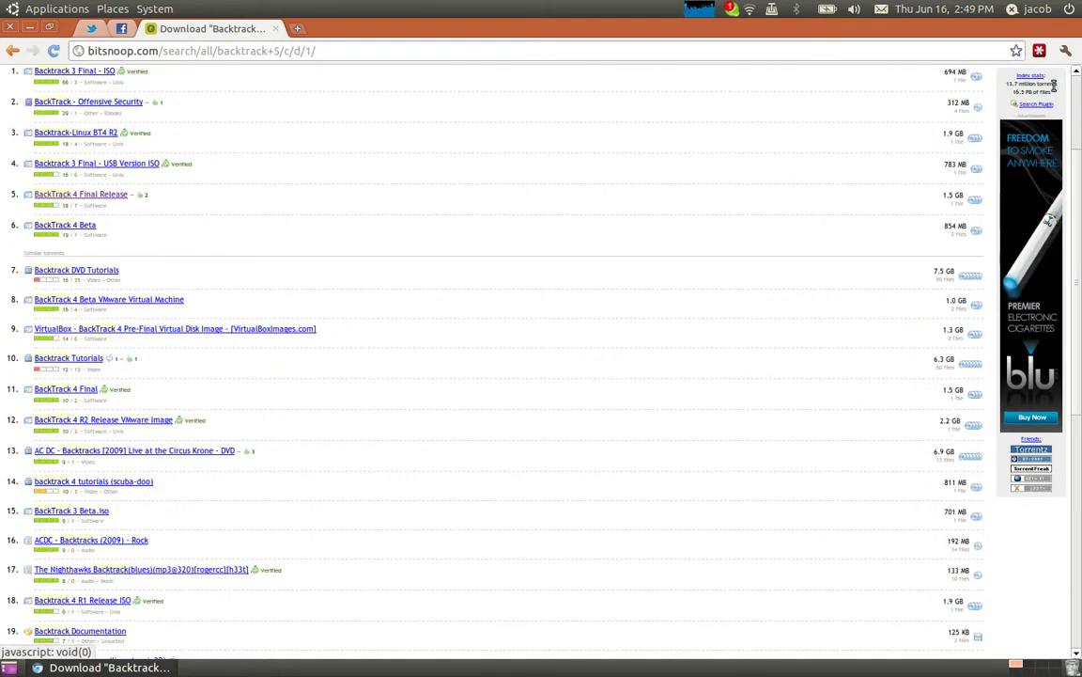
# - Reset the page zoom to 100% from the wrench menu
pyautogui.click(1066, 51)
pyautogui.click(1042, 164)
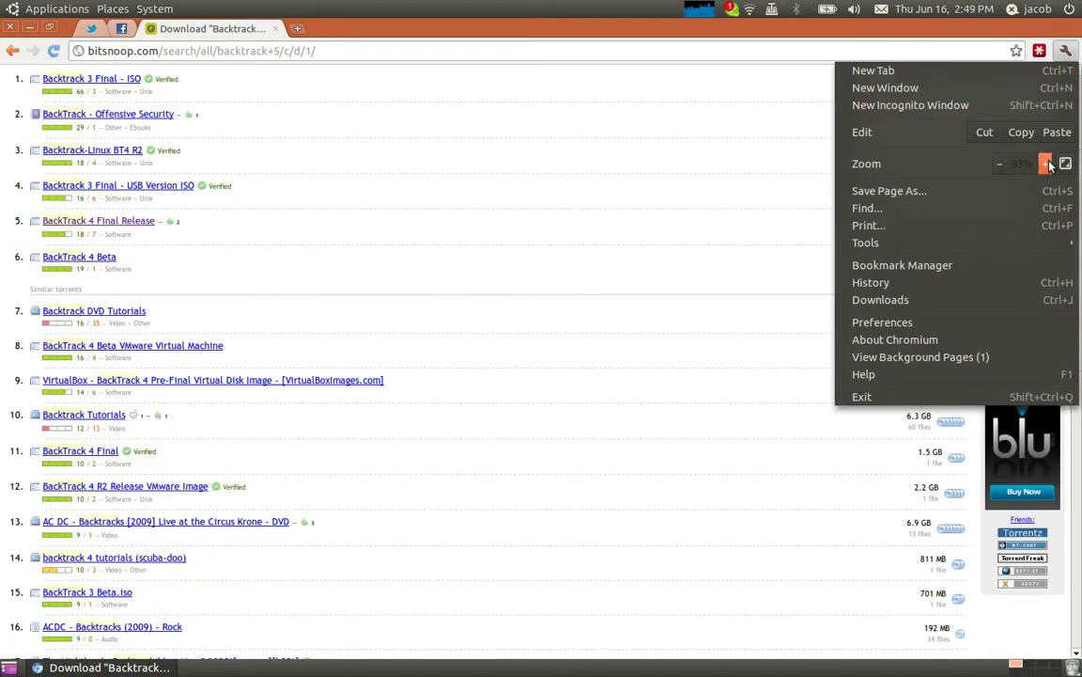
pyautogui.click(1042, 163)
pyautogui.click(1042, 164)
pyautogui.click(993, 163)
pyautogui.click(578, 248)
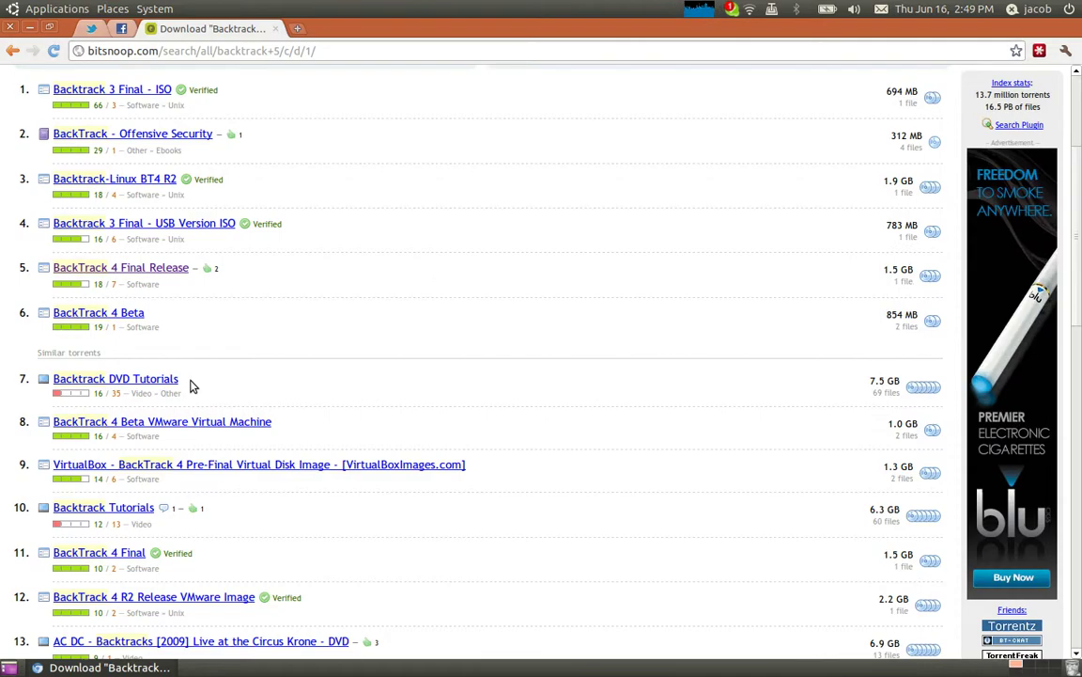
# - Open the Backtrack Tutorials torrent page from the results
pyautogui.scroll(-5, 234, 532)
pyautogui.scroll(1, 83, 447)
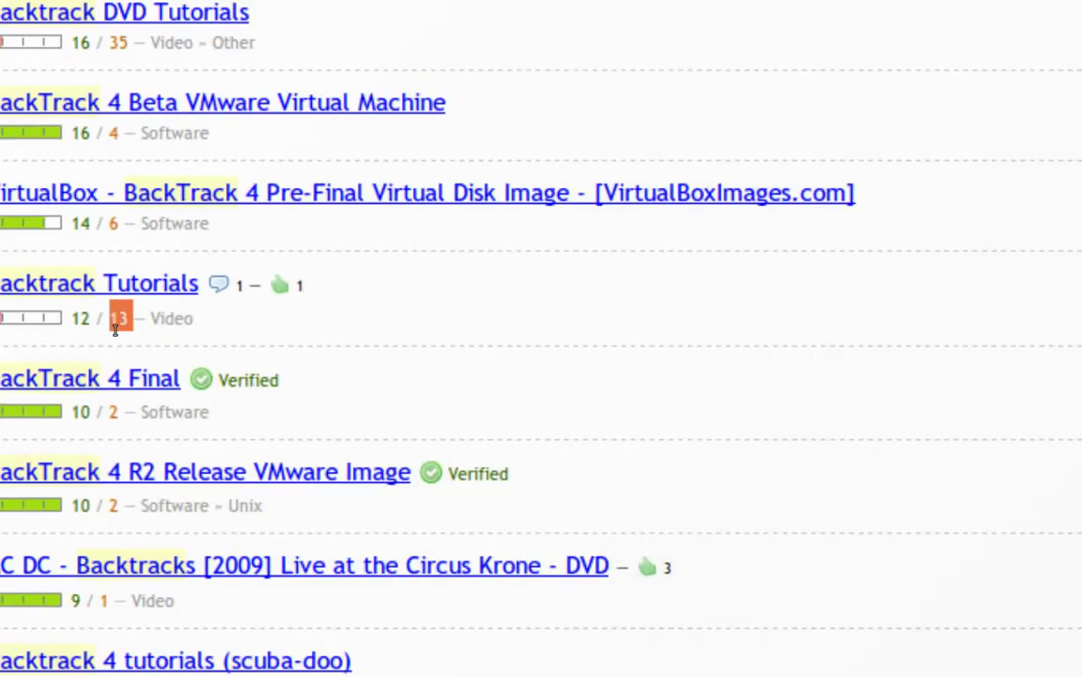
pyautogui.click(111, 293)
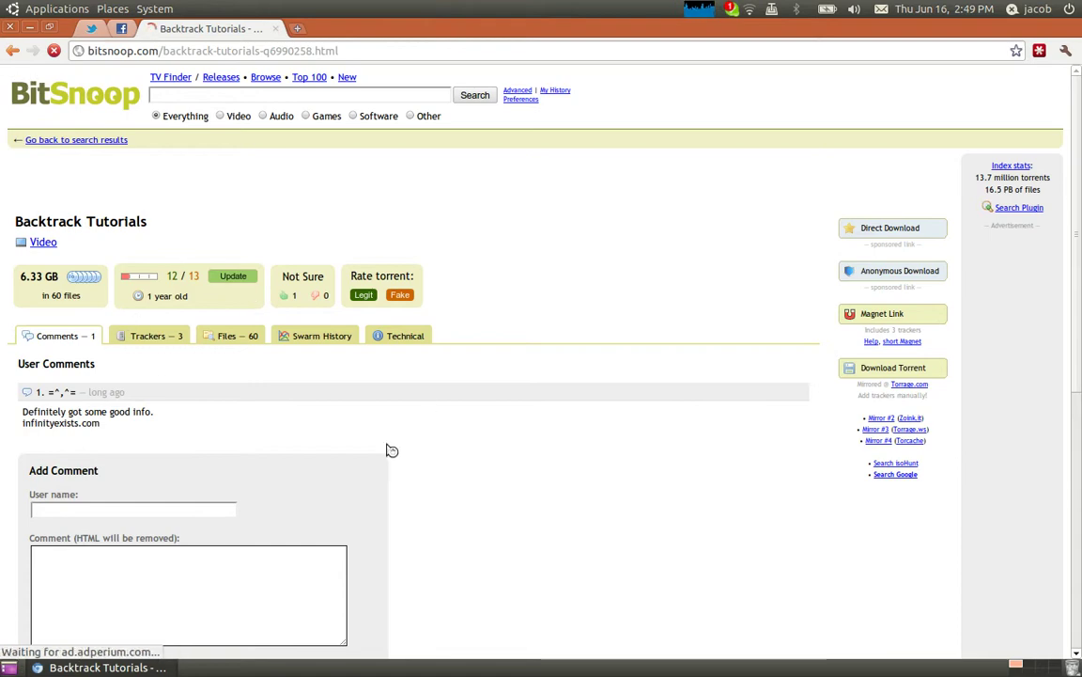
# - View the Backtrack 3 Final - ISO torrent page, then return to BitSnoop's home page
pyautogui.click(11, 51)
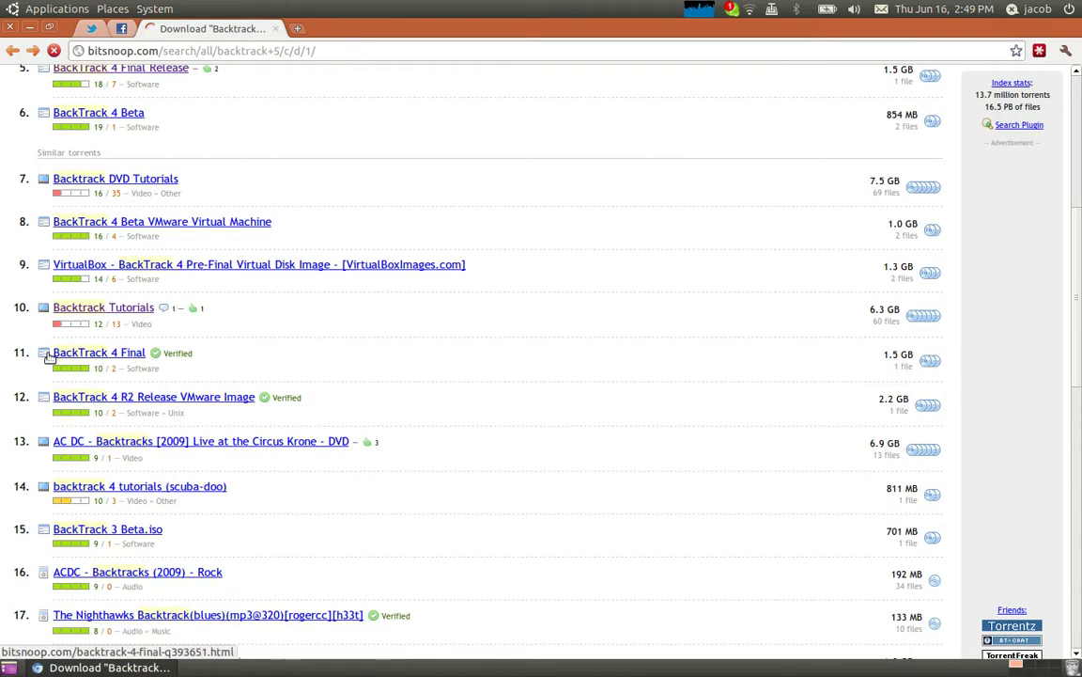
pyautogui.scroll(8, 54, 349)
pyautogui.scroll(2, 55, 345)
pyautogui.click(141, 322)
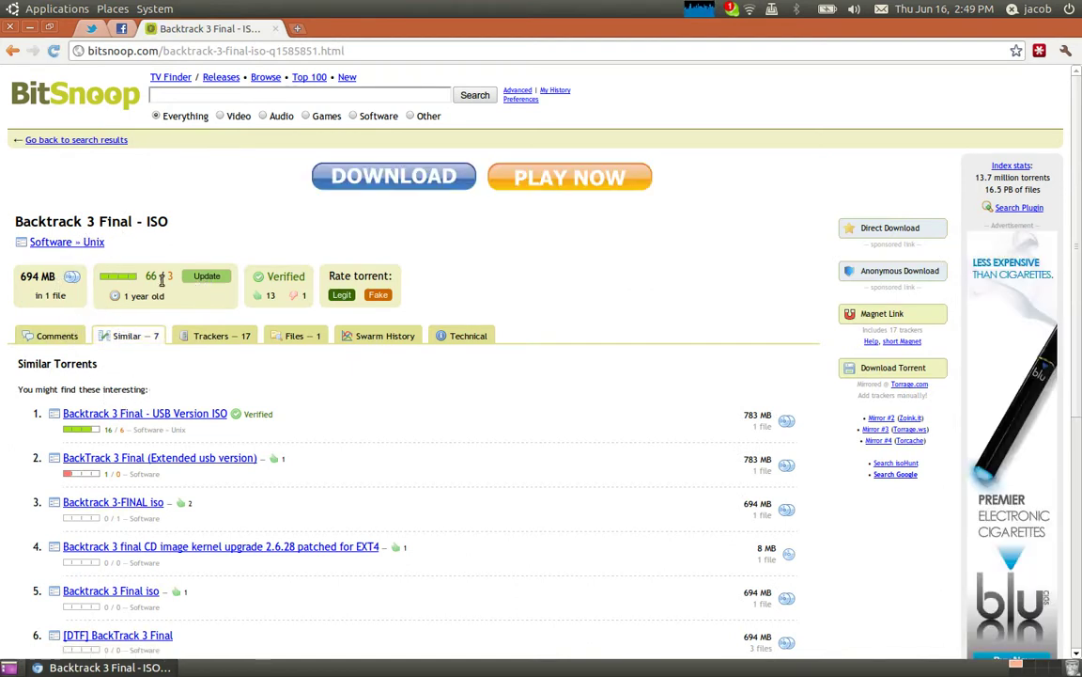
pyautogui.click(178, 97)
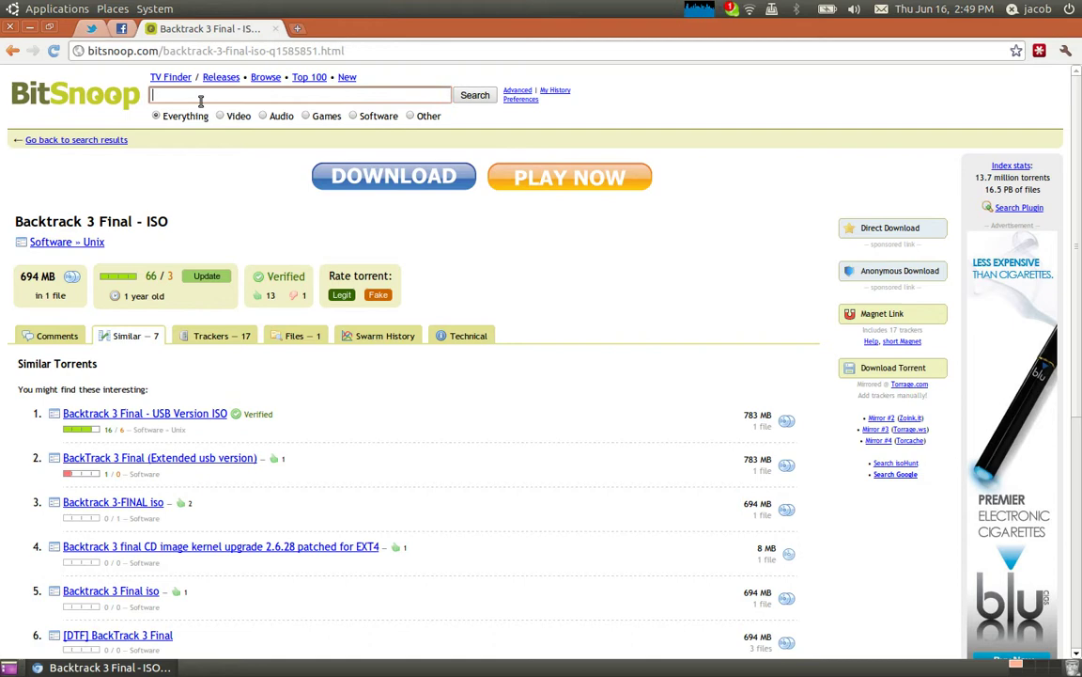
pyautogui.click(101, 108)
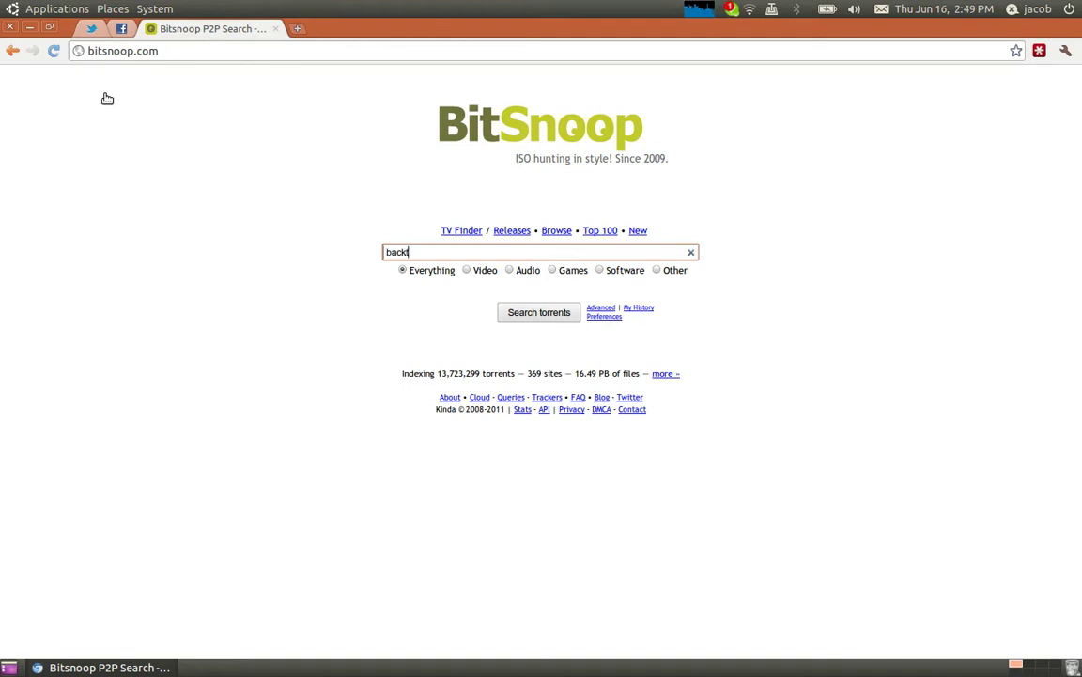
# - Clear the leftover search text and search BitSnoop for 'pinguy os'
pyautogui.hotkey('ctrl', 'a')
pyautogui.press('BackSpace')
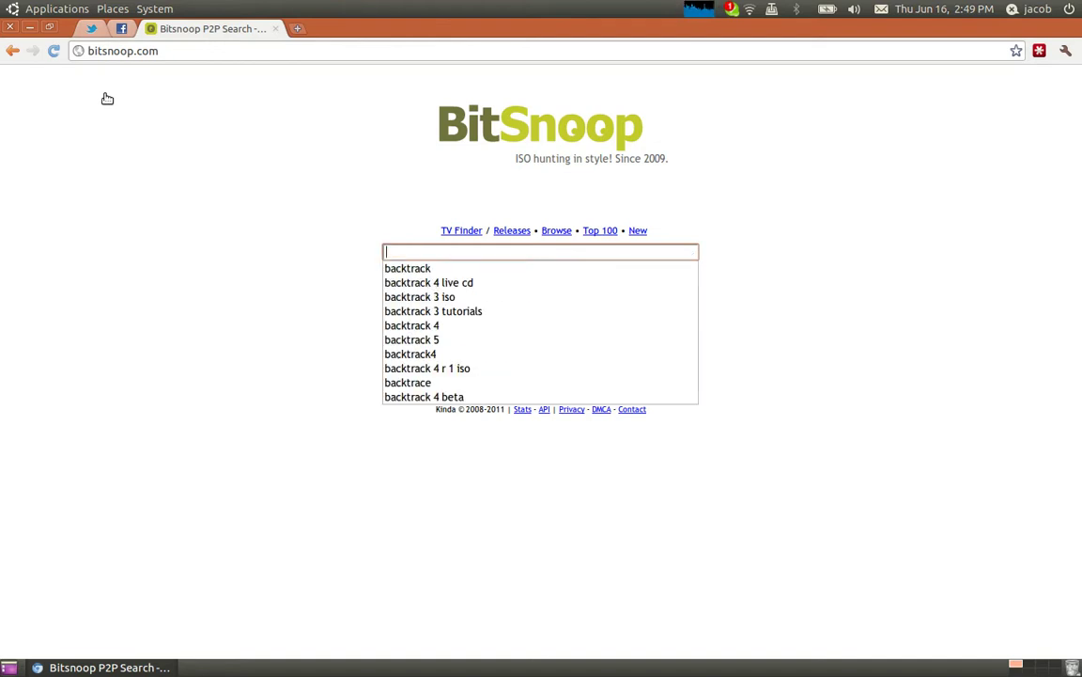
pyautogui.write('PING')
pyautogui.press('BackSpace')
pyautogui.press('BackSpace')
pyautogui.press('BackSpace')
pyautogui.press('BackSpace')
pyautogui.write('ping')
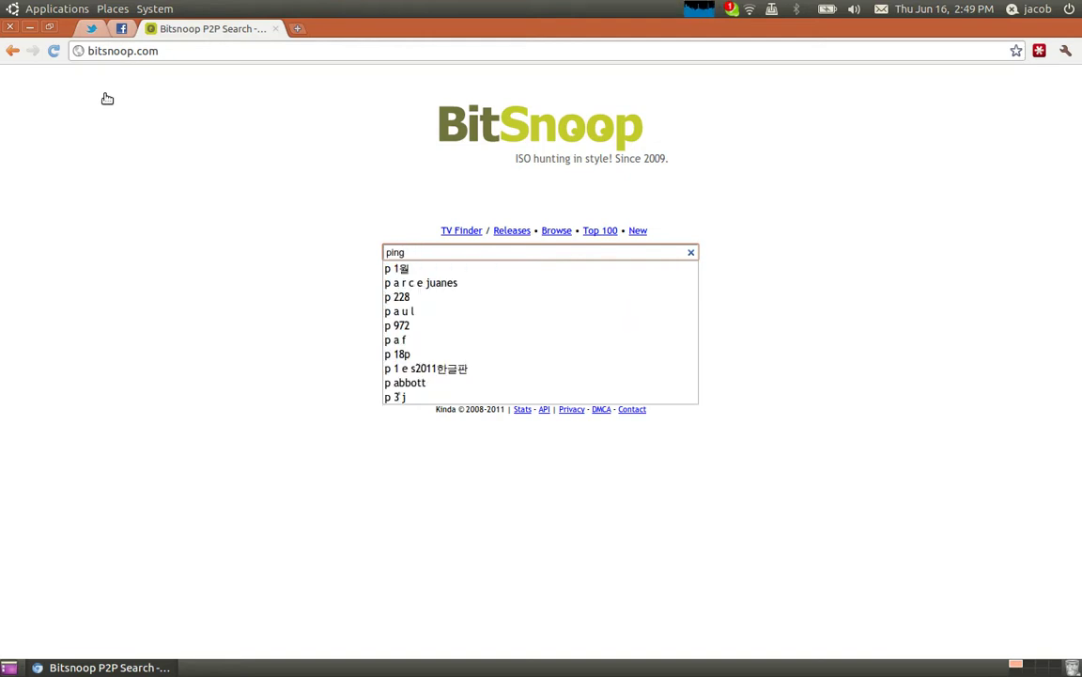
pyautogui.write('uy os')
pyautogui.press('Return')
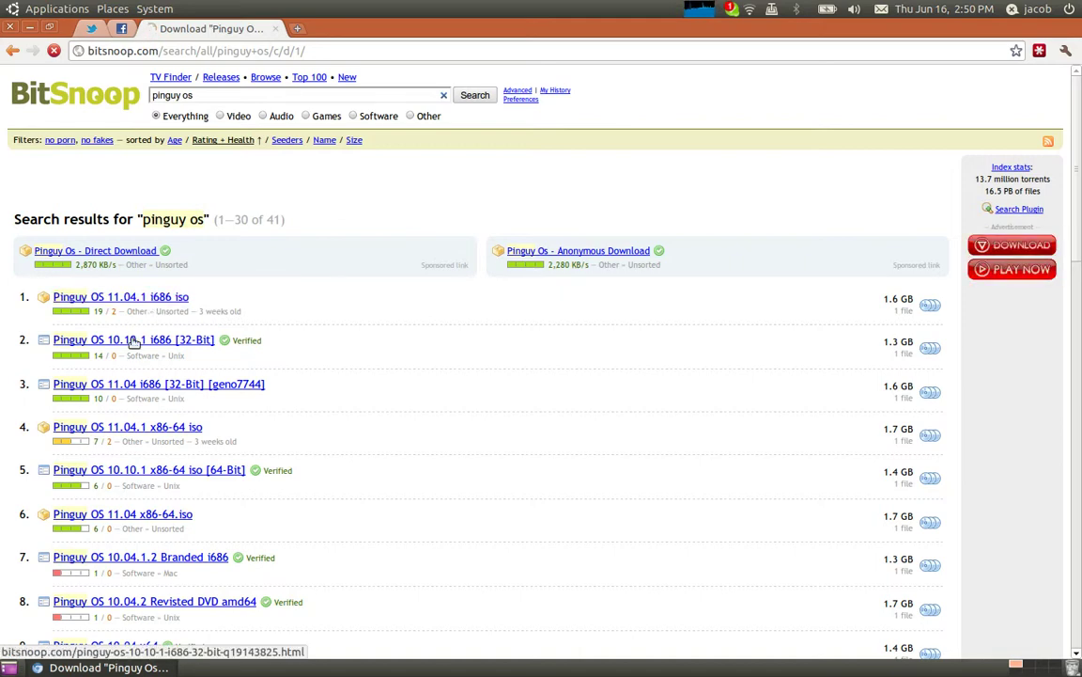
# - Open the Pinguy OS 11.04.1 i686 iso torrent page and download its .torrent file
pyautogui.click(156, 299)
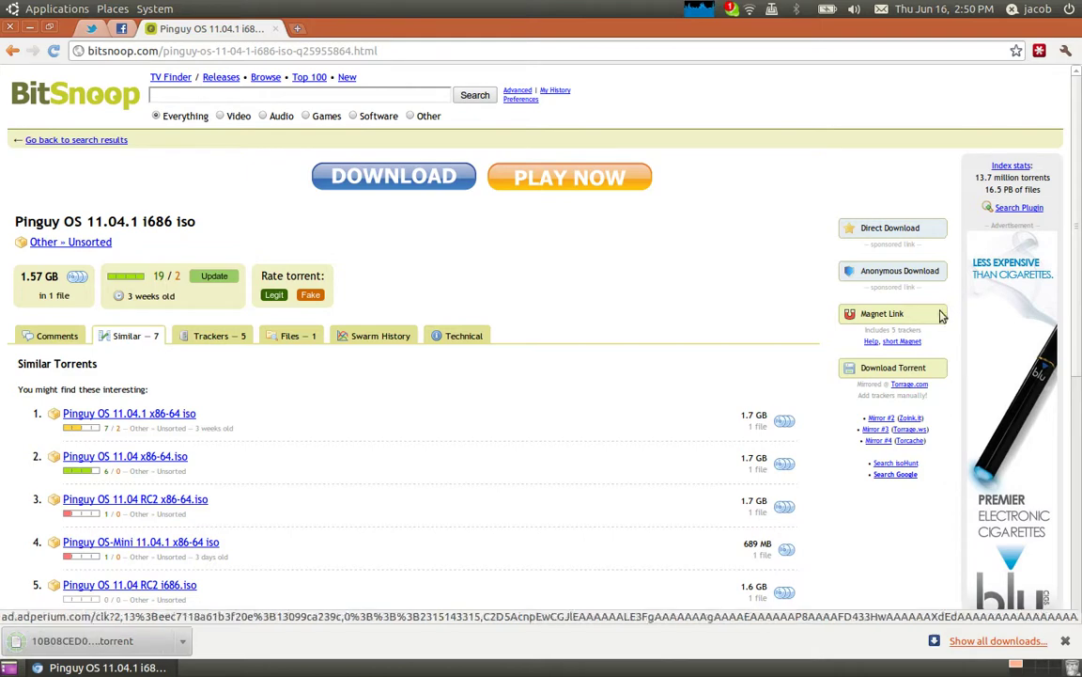
pyautogui.rightClick(814, 388)
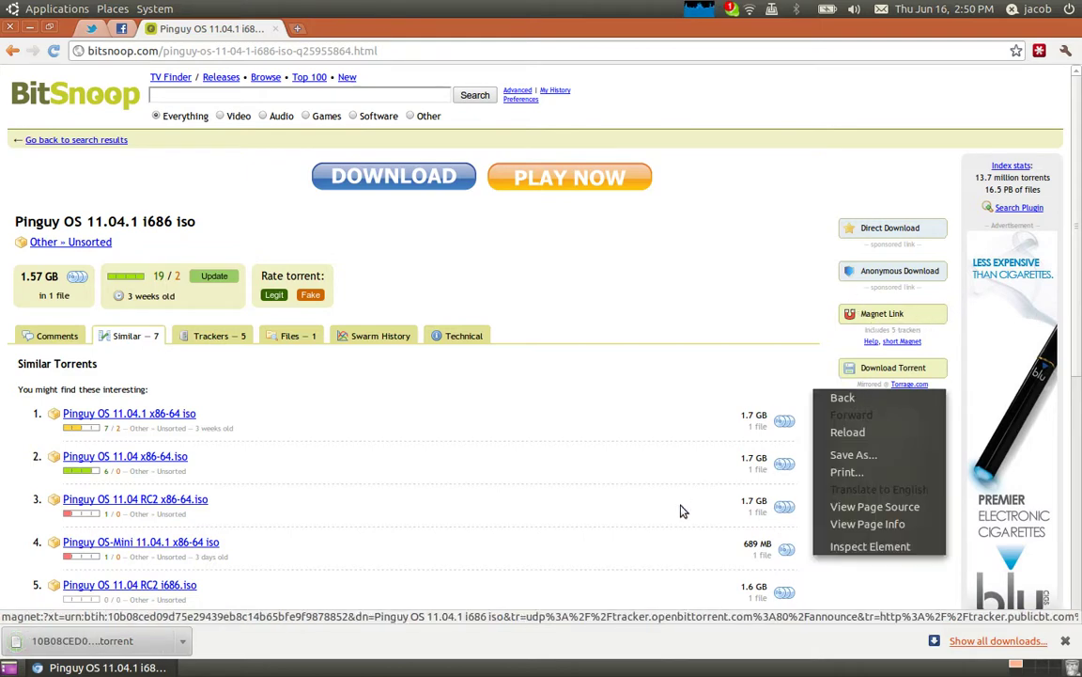
pyautogui.click(377, 647)
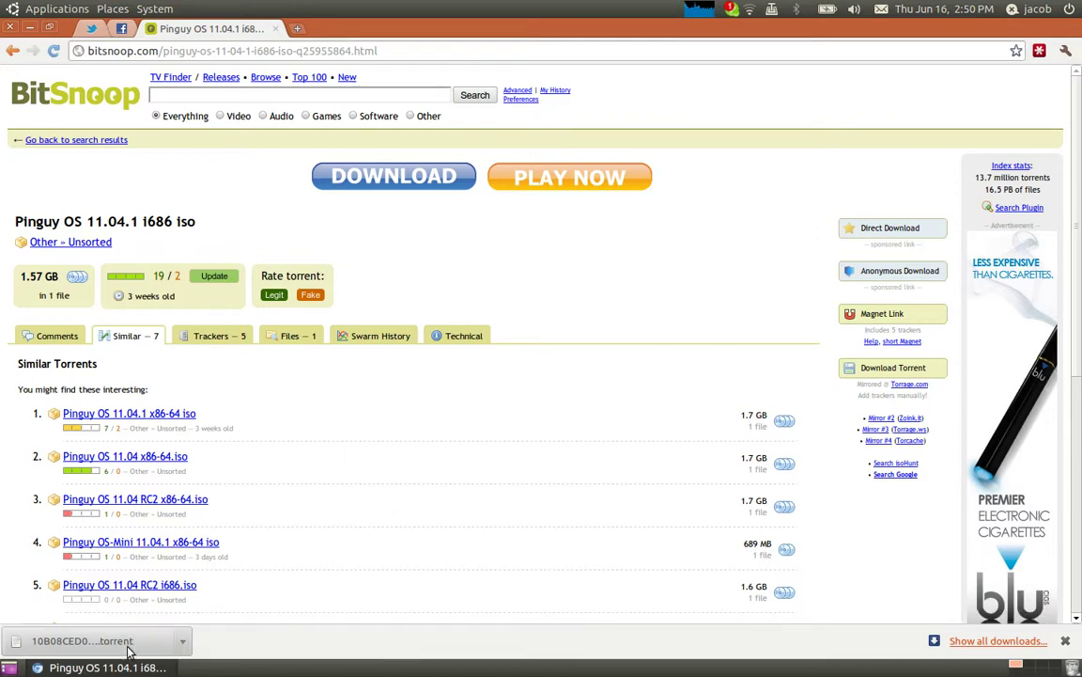
# - Open the downloaded Pinguy_OS_11.04.1_i686 torrent in Transmission's Torrent Options dialog, saving to Downloads
pyautogui.click(19, 641)
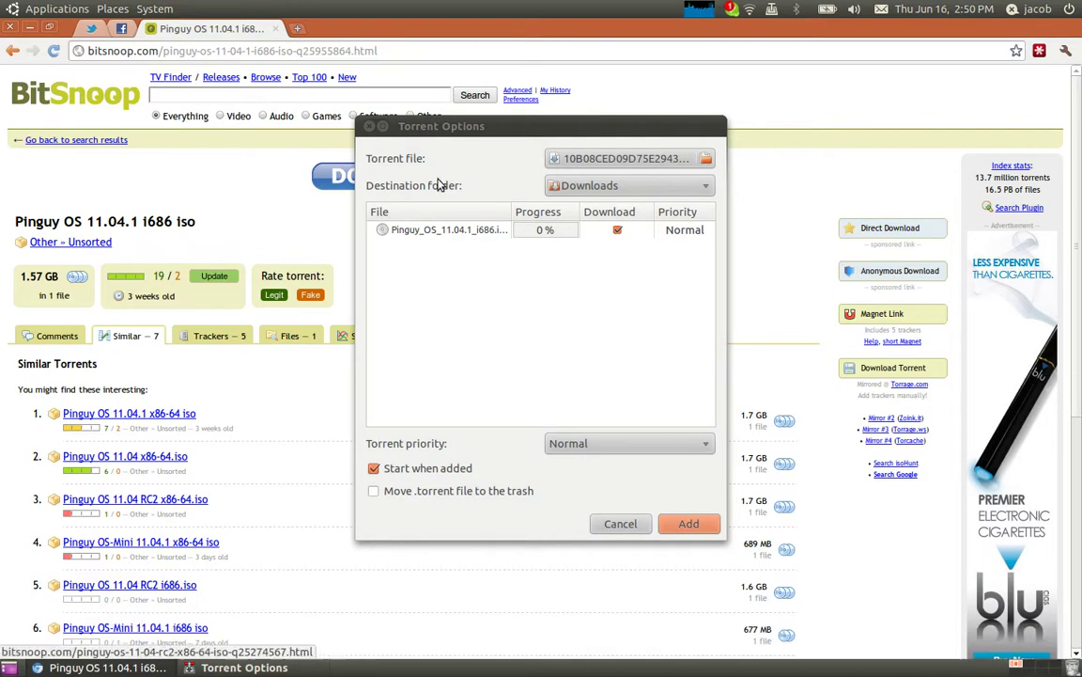
pyautogui.moveTo(463, 134); pyautogui.dragTo(504, 125)
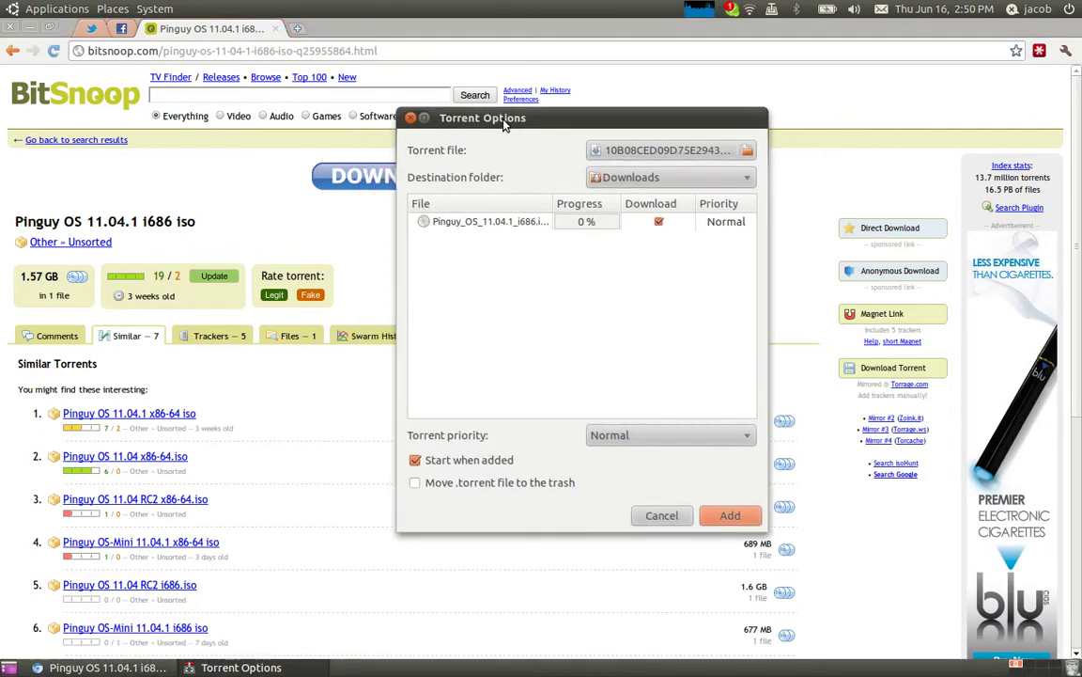
pyautogui.hotkey('ctrl', 'alt', 'shift', 'Right')
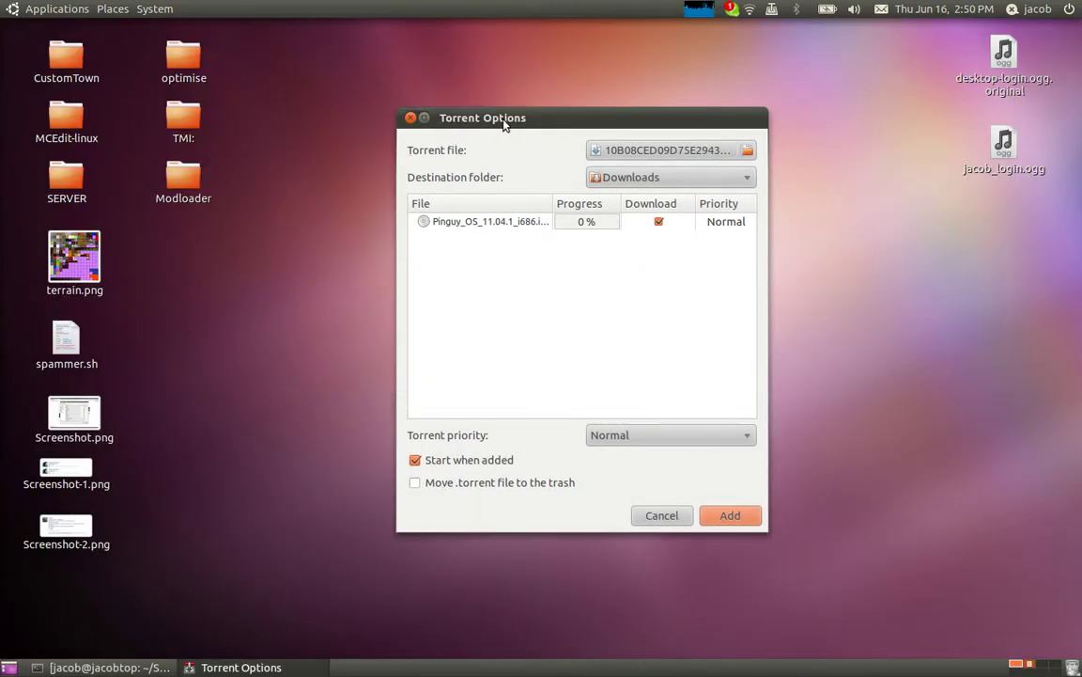
pyautogui.hotkey('ctrl', 'alt', 'Left')
pyautogui.hotkey('ctrl', 'alt', 'Right')
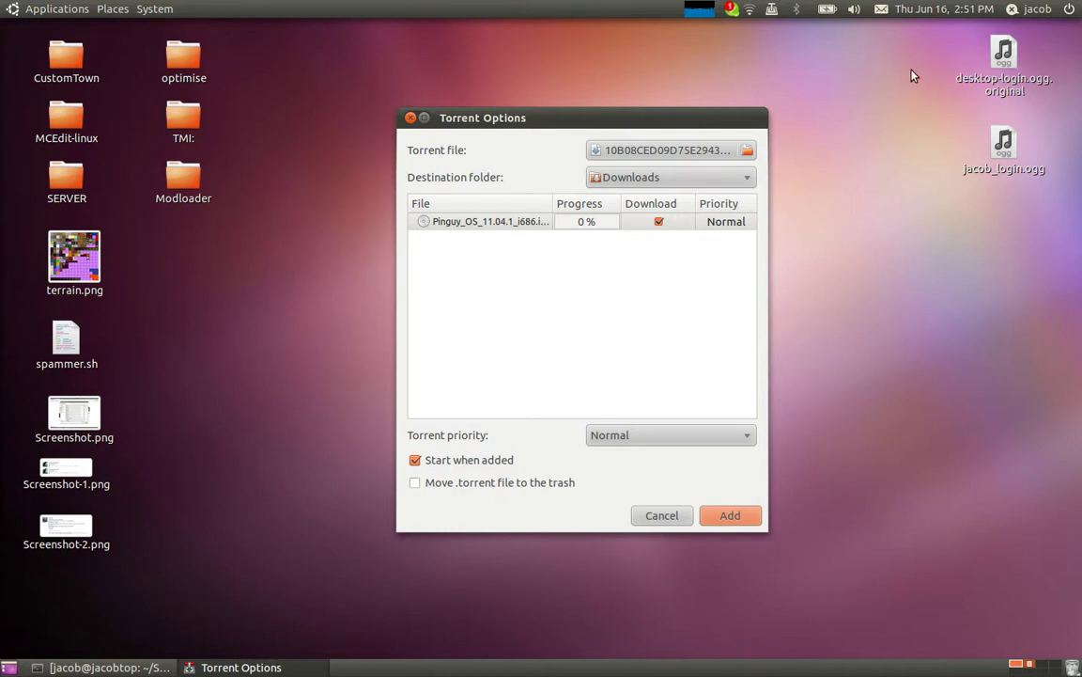
pyautogui.moveTo(821, 80); pyautogui.dragTo(358, 597)
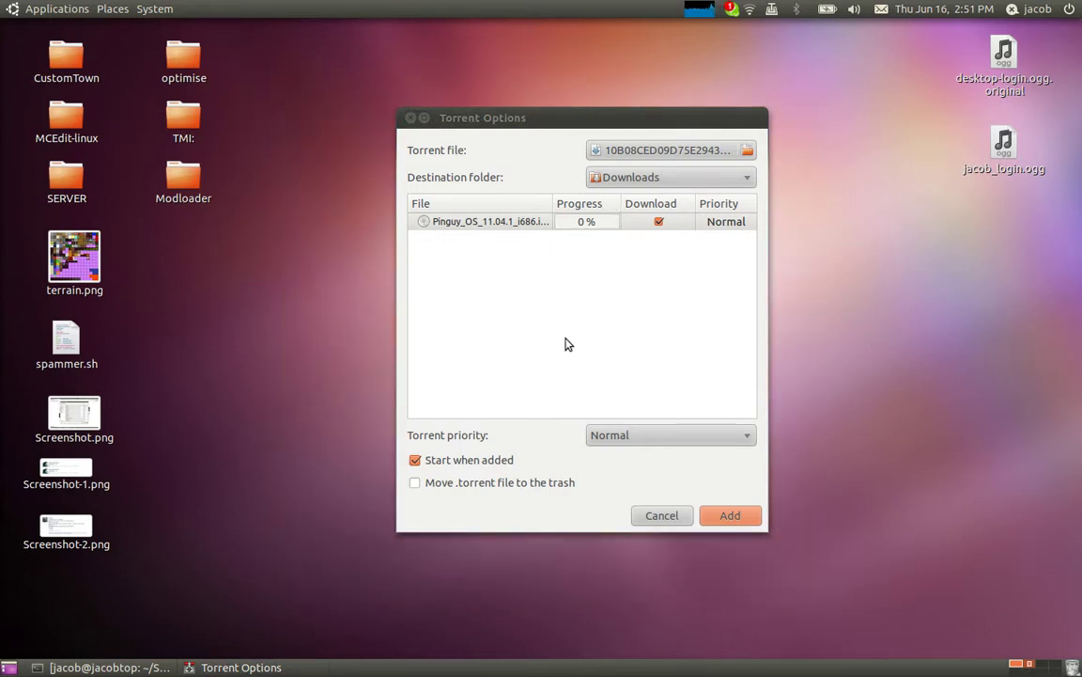
pyautogui.click(586, 272)
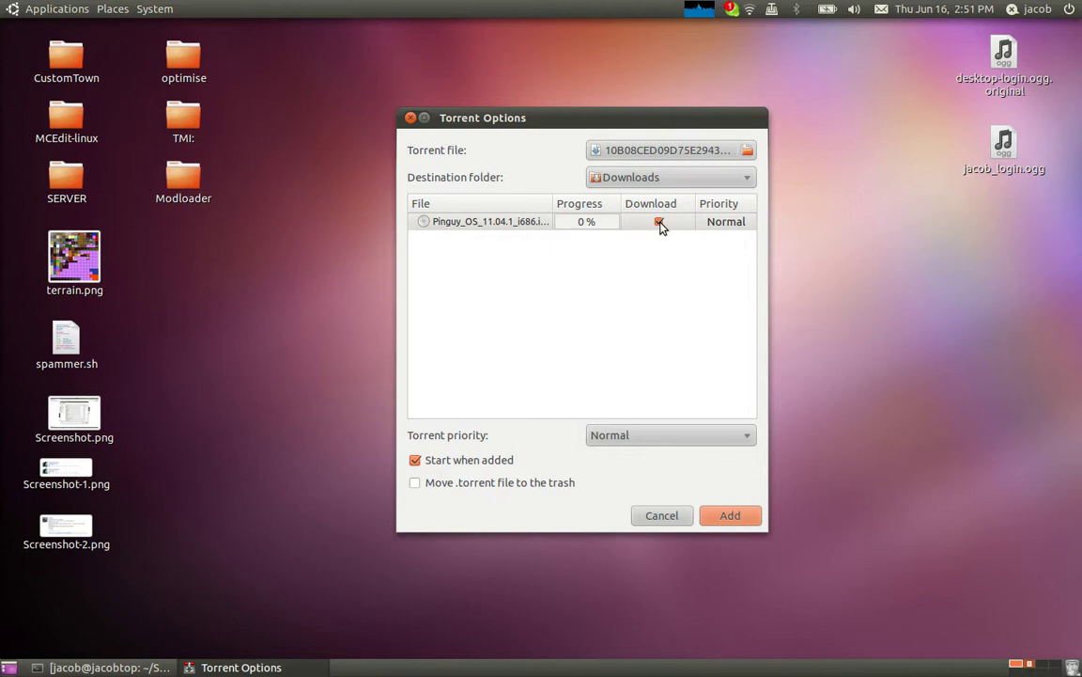
pyautogui.click(617, 436)
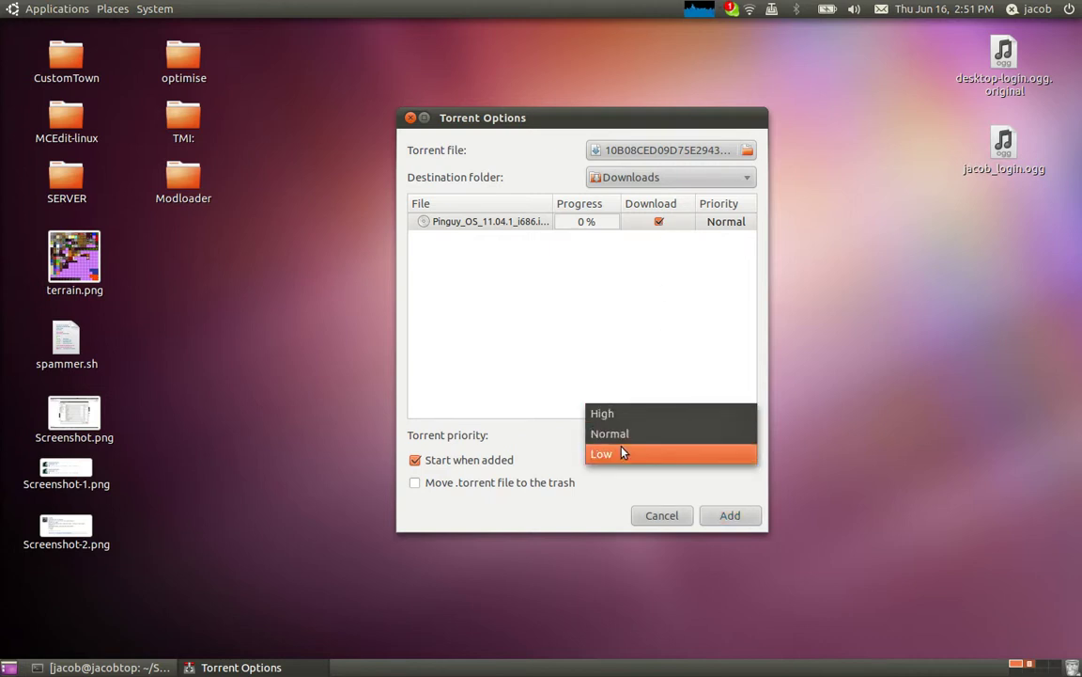
pyautogui.click(623, 435)
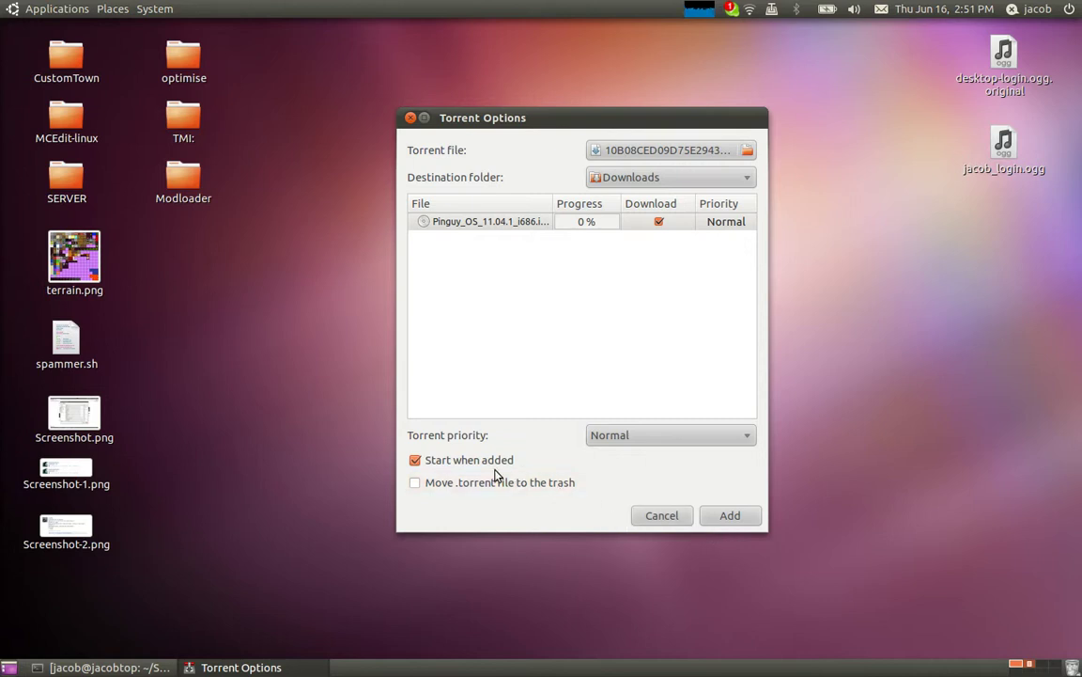
pyautogui.click(458, 485)
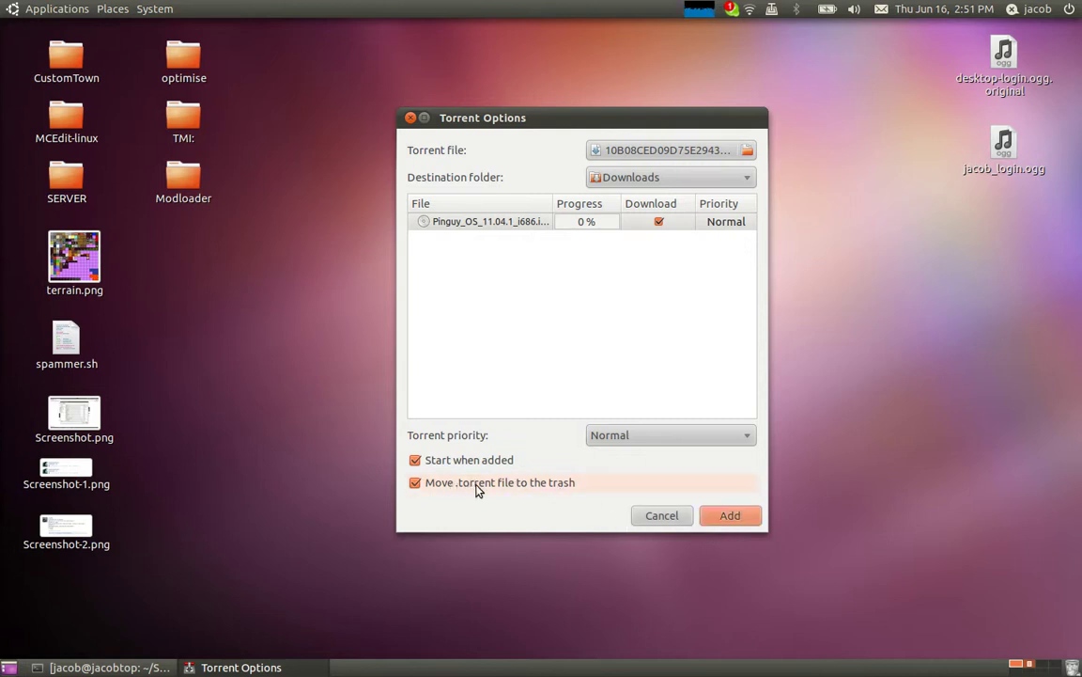
pyautogui.click(504, 490)
# - Add the Pinguy OS torrent and bring up Transmission's main window from the tray icon
pyautogui.click(730, 517)
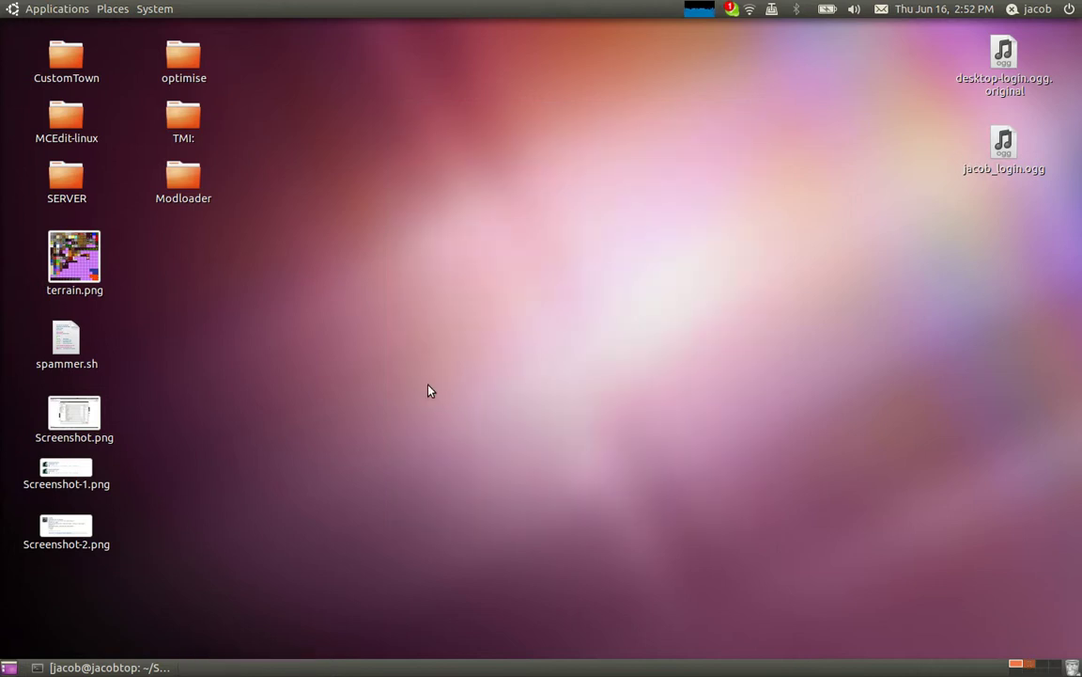
pyautogui.click(826, 9)
pyautogui.click(823, 29)
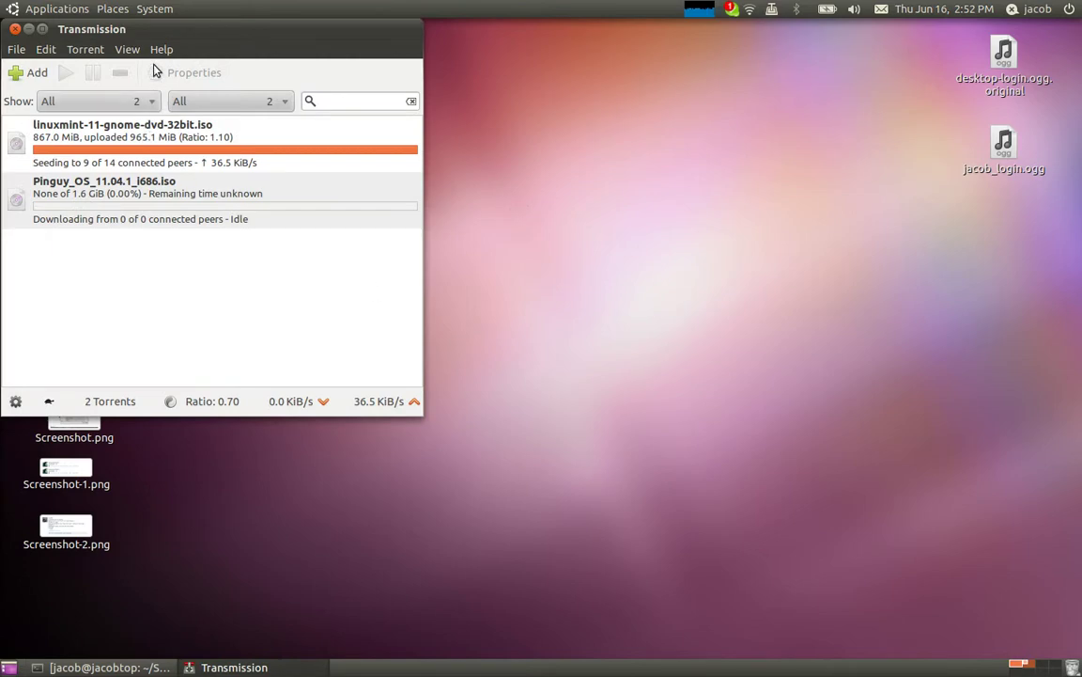
pyautogui.moveTo(155, 29); pyautogui.dragTo(364, 46)
# - Select the new Pinguy OS row beside the Linux Mint torrent
pyautogui.click(357, 218)
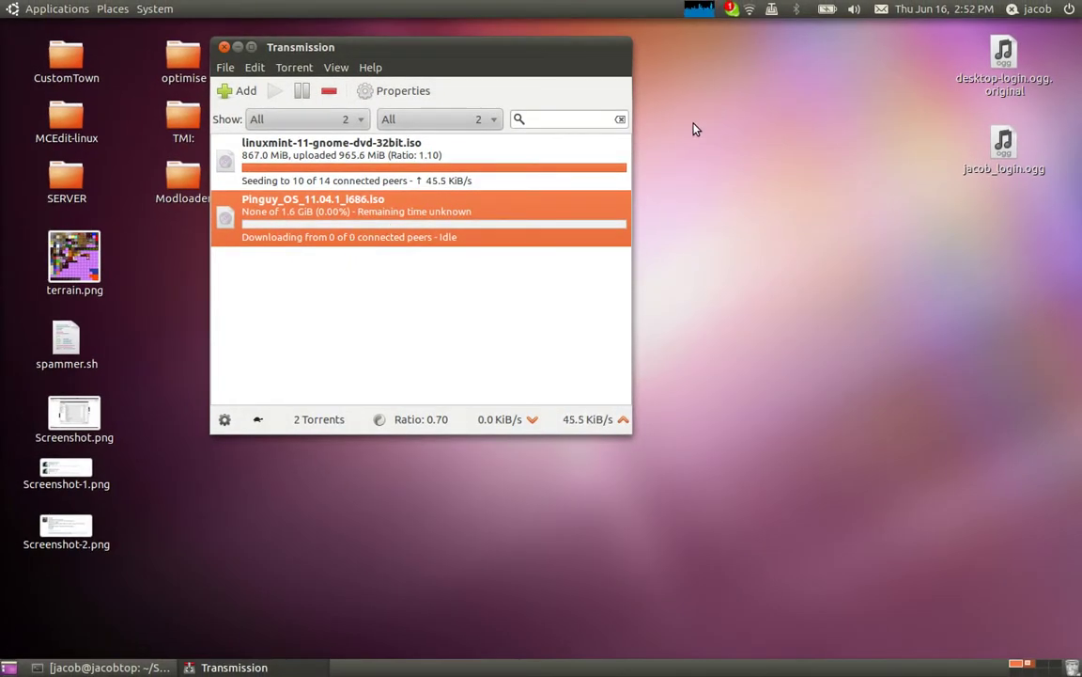
pyautogui.click(747, 213)
pyautogui.click(483, 225)
pyautogui.keyDown('ctrl'); pyautogui.click(483, 225); pyautogui.keyUp('ctrl')
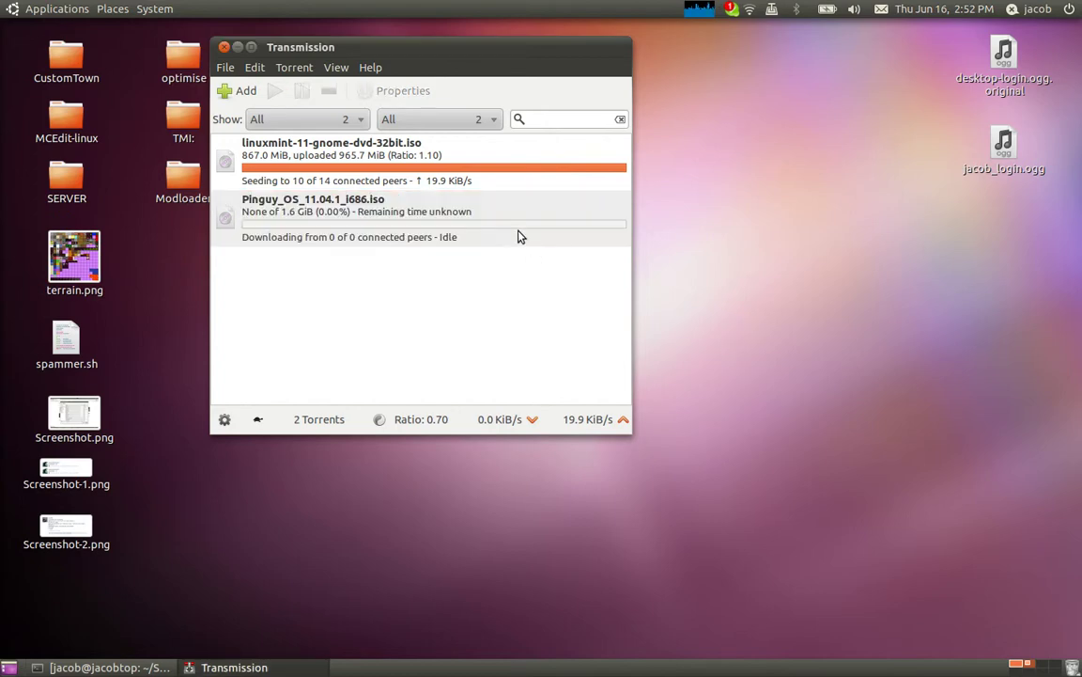
pyautogui.click(520, 235)
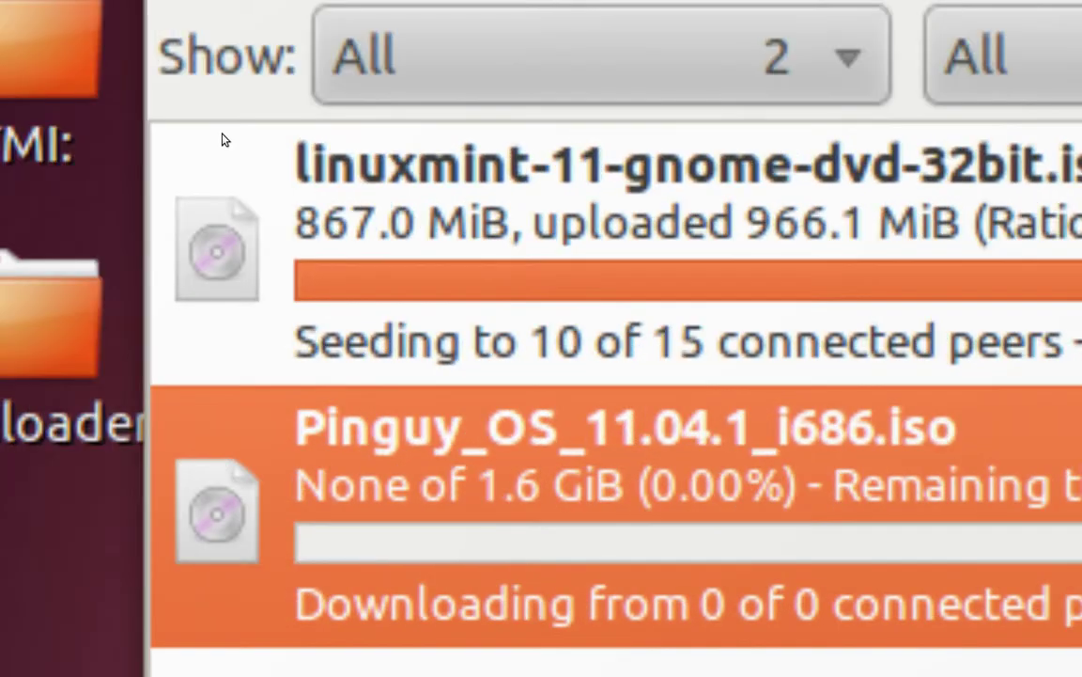
# - Filter the transfer list to Seeding, then to Downloading to watch the Pinguy OS download
pyautogui.click(223, 139)
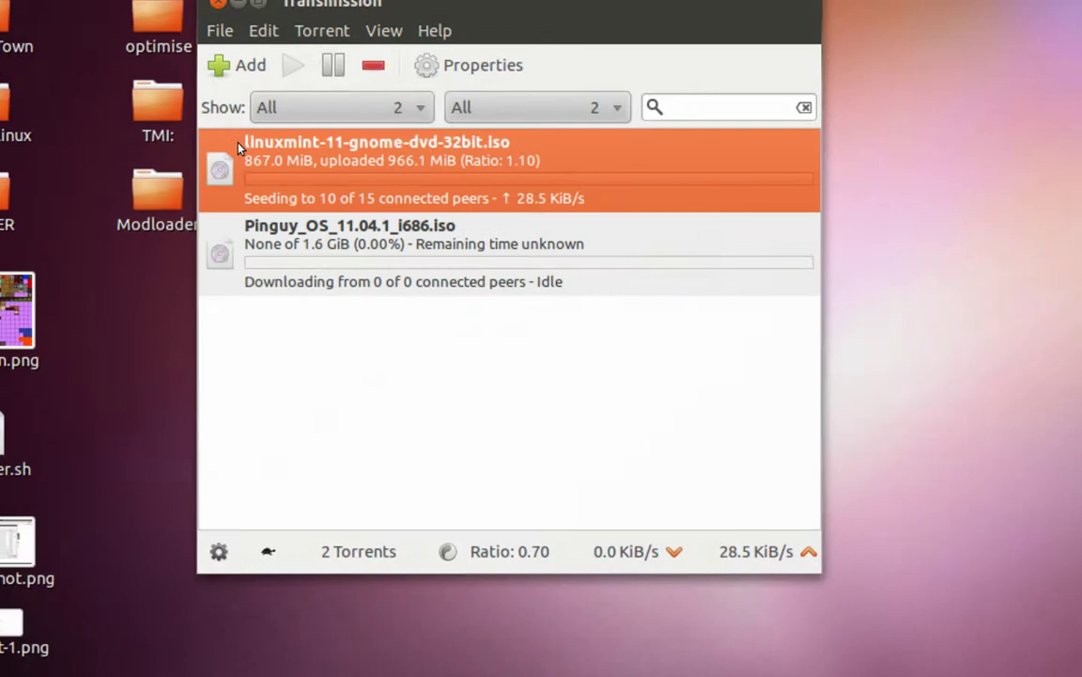
pyautogui.click(282, 109)
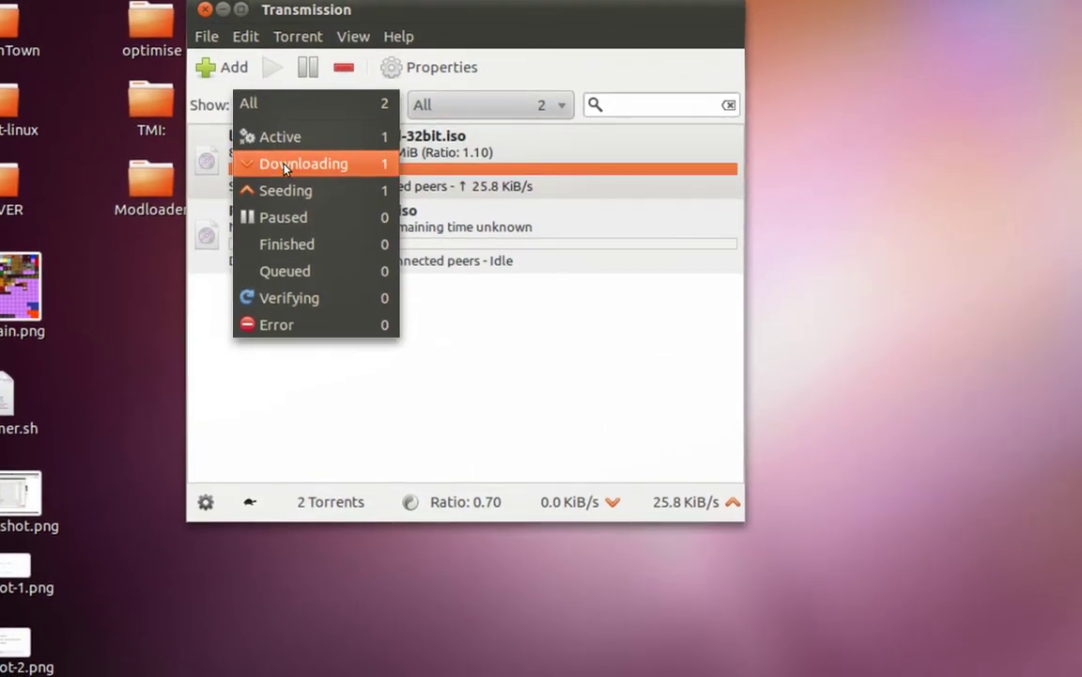
pyautogui.click(285, 190)
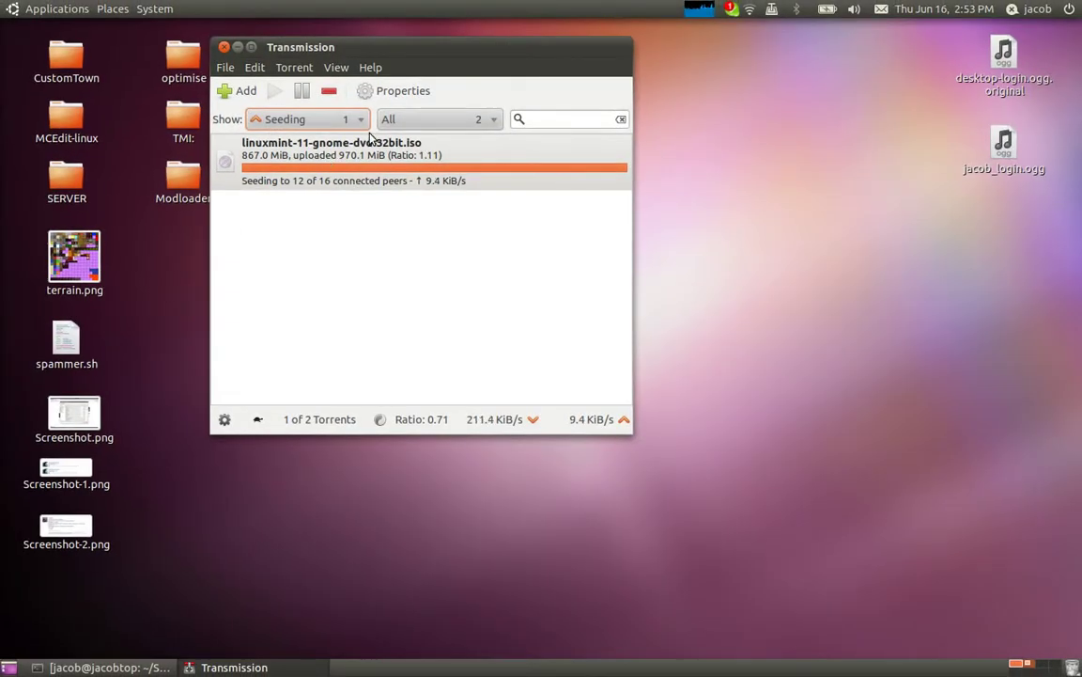
pyautogui.click(335, 125)
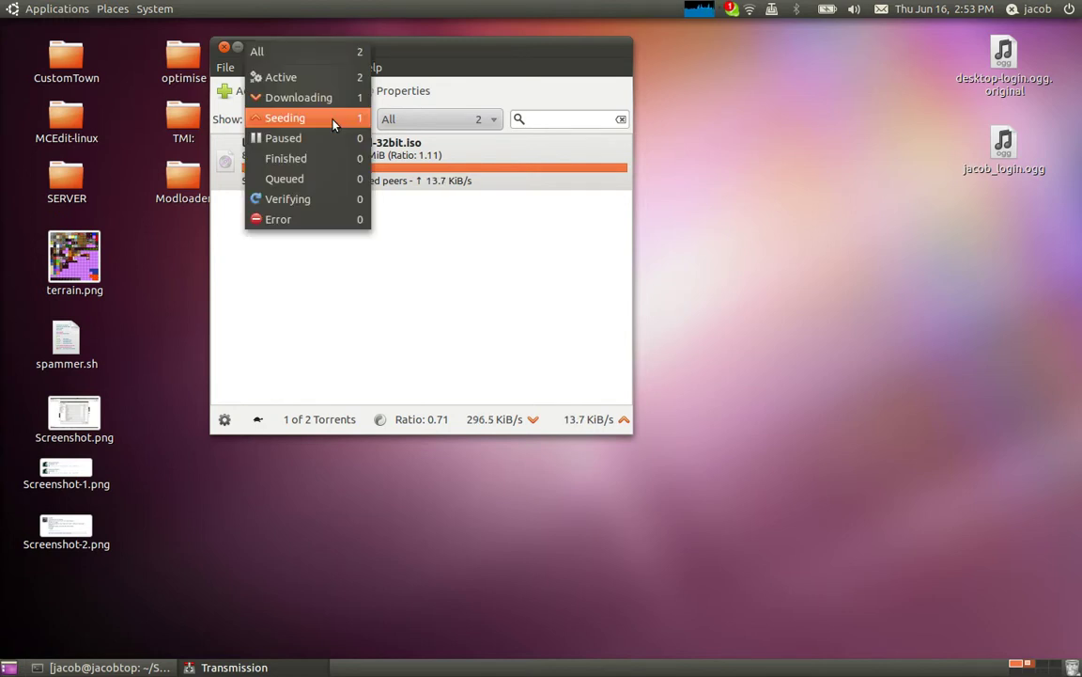
pyautogui.click(335, 100)
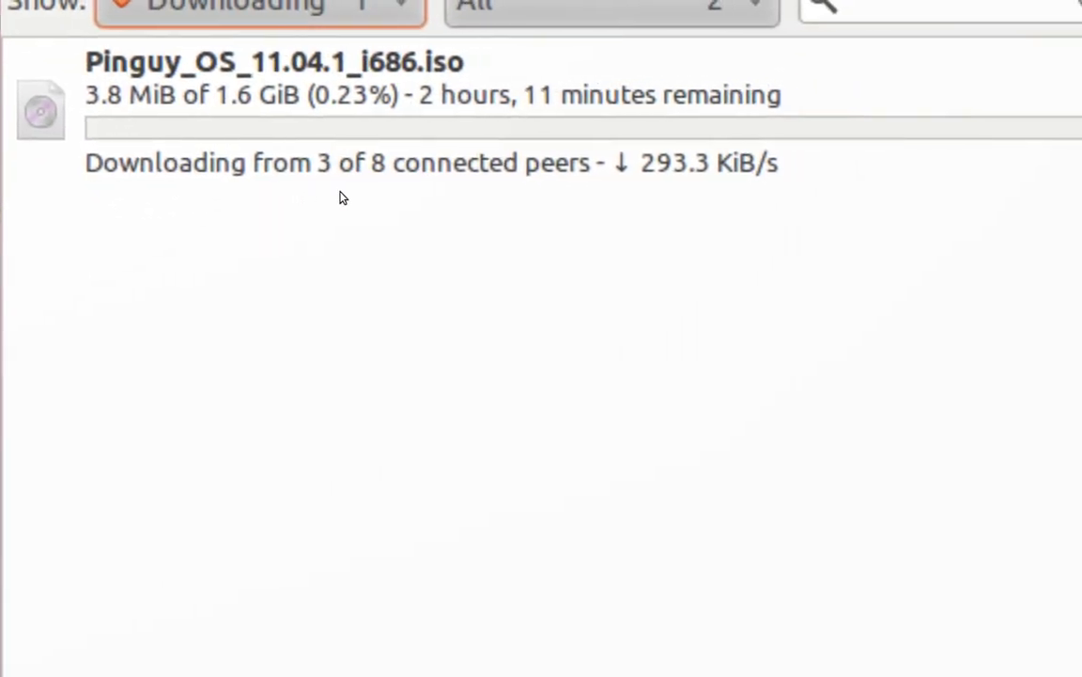
pyautogui.click(654, 179)
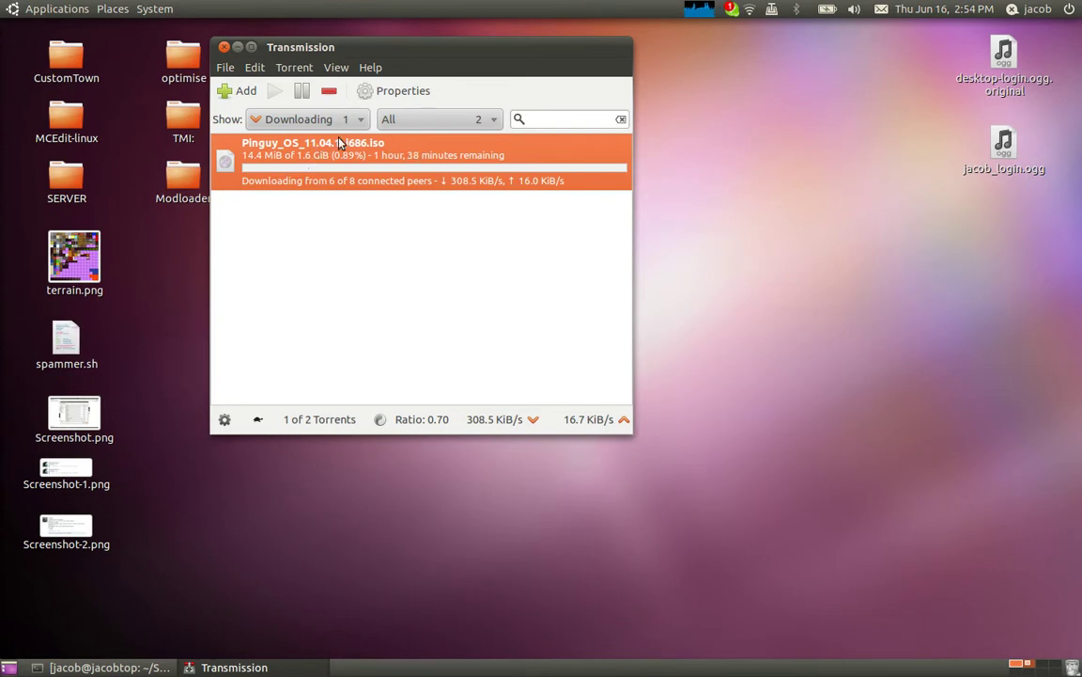
pyautogui.click(405, 120)
pyautogui.click(406, 122)
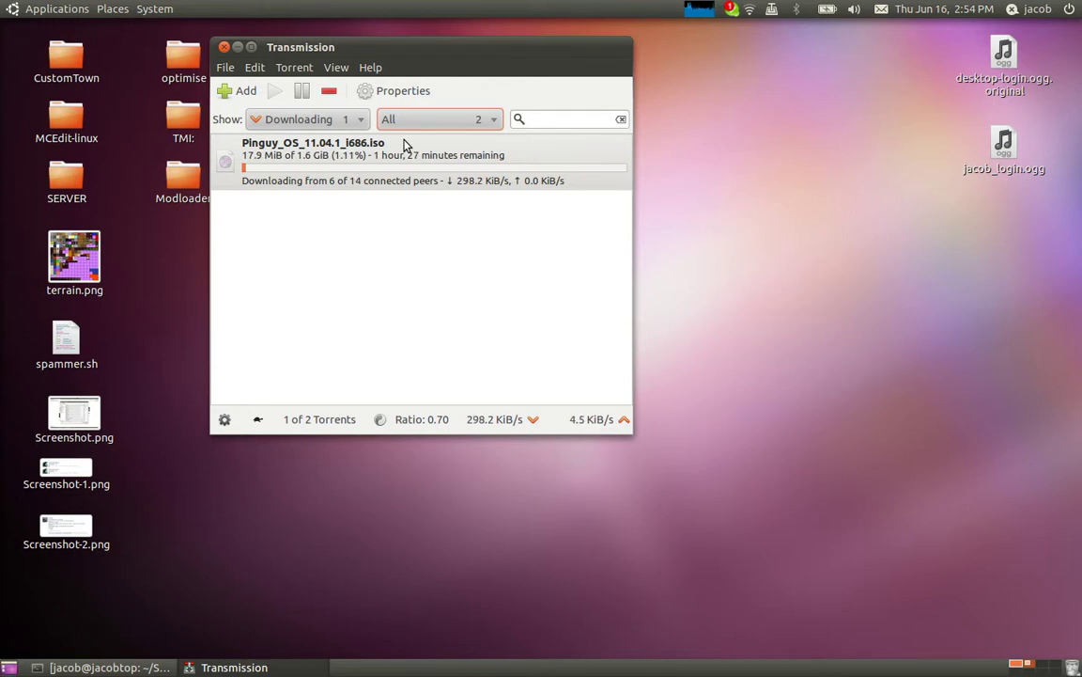
pyautogui.click(371, 185)
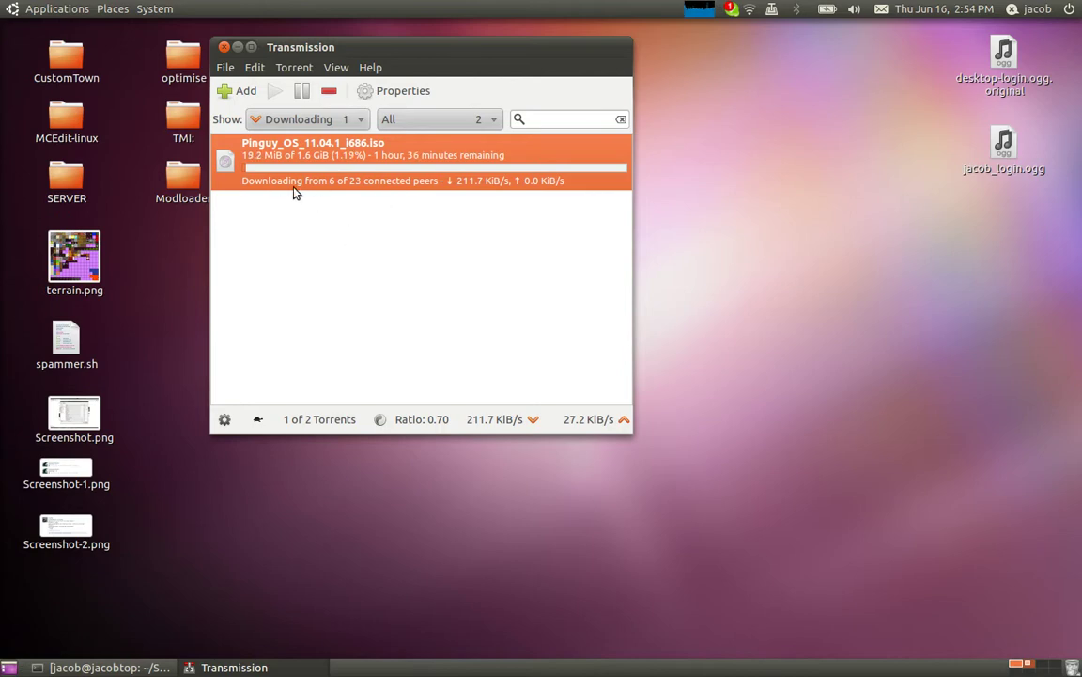
# - Show Active torrents and select the Pinguy OS torrent
pyautogui.click(326, 130)
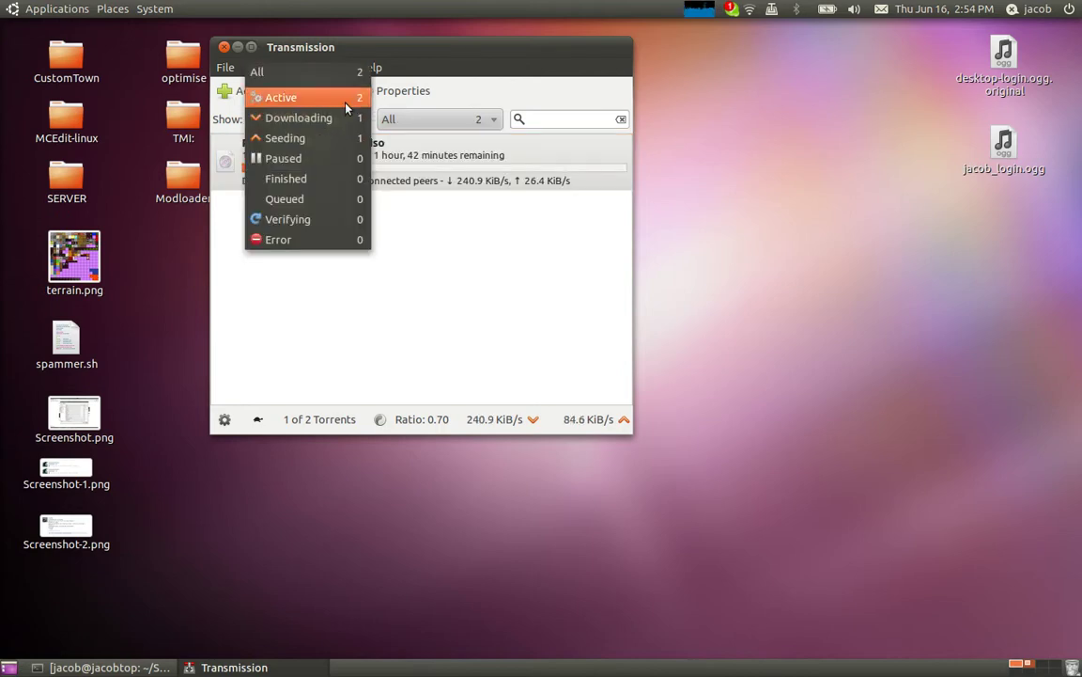
pyautogui.click(350, 97)
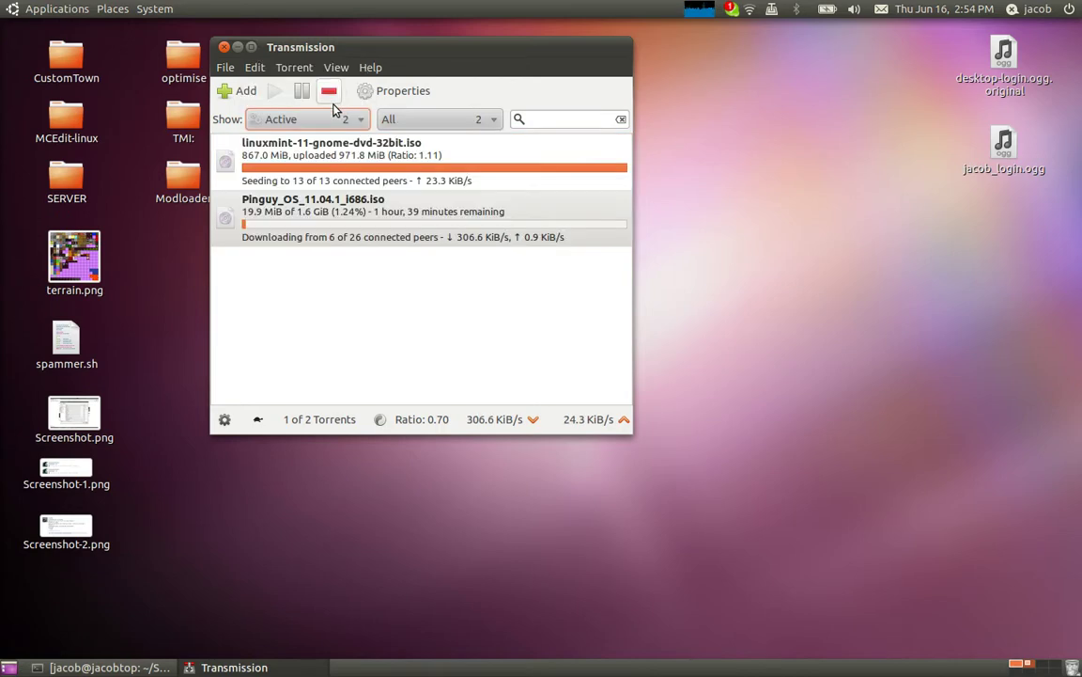
pyautogui.click(373, 203)
pyautogui.moveTo(876, 94); pyautogui.dragTo(201, 454)
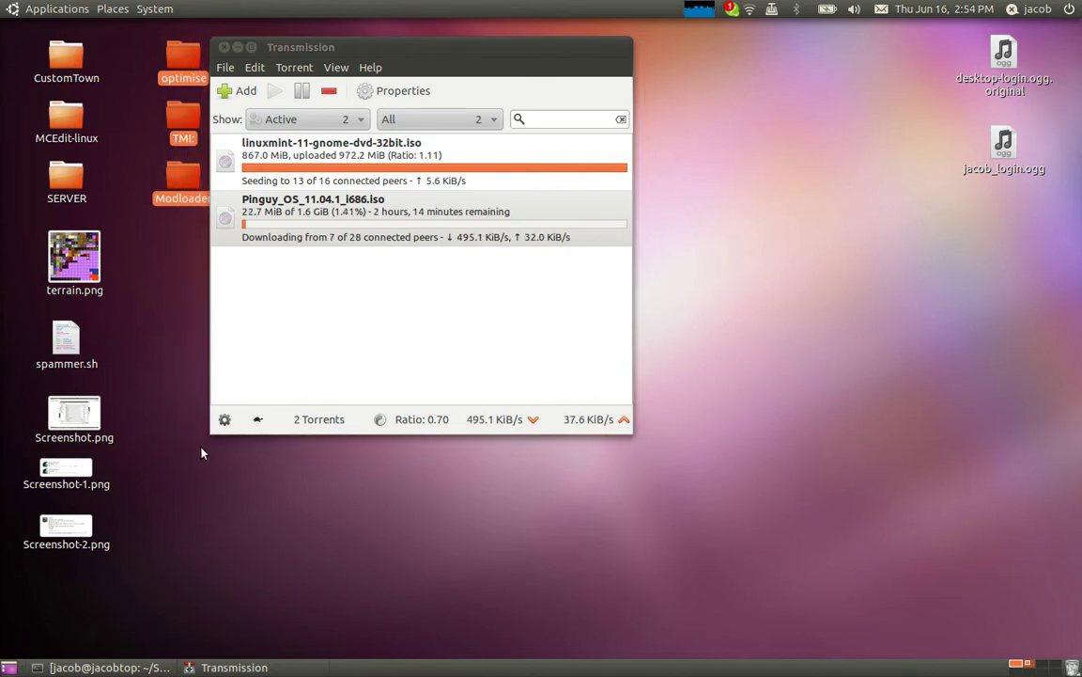
pyautogui.click(331, 225)
# - Remove the unfinished Pinguy OS torrent, confirm, and close Transmission
pyautogui.click(329, 91)
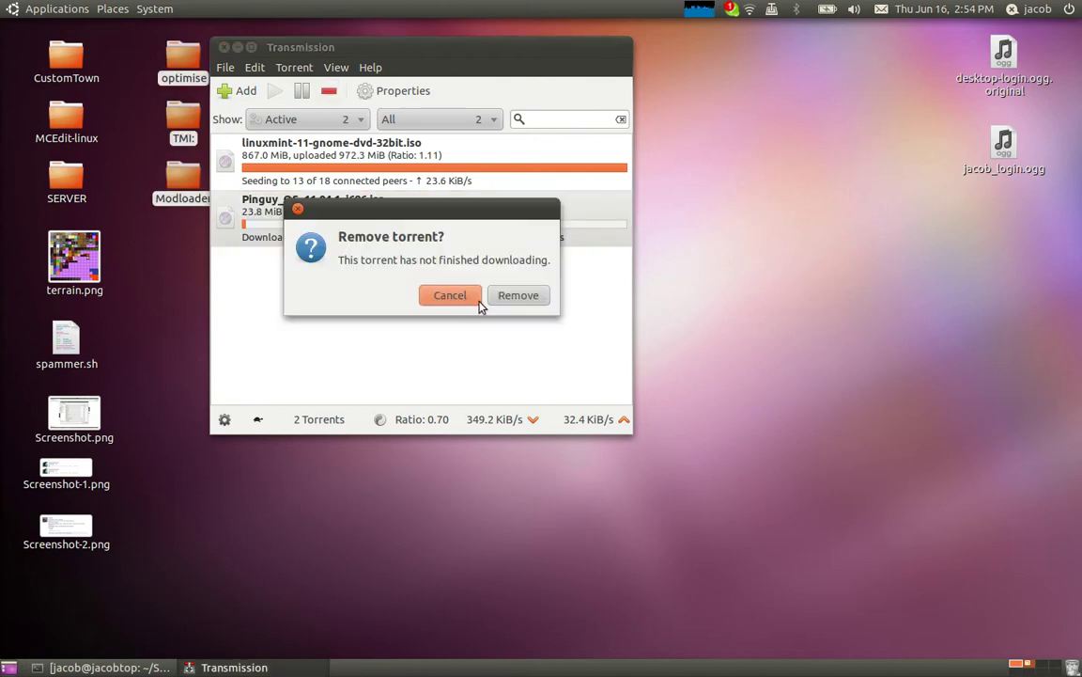
pyautogui.click(507, 295)
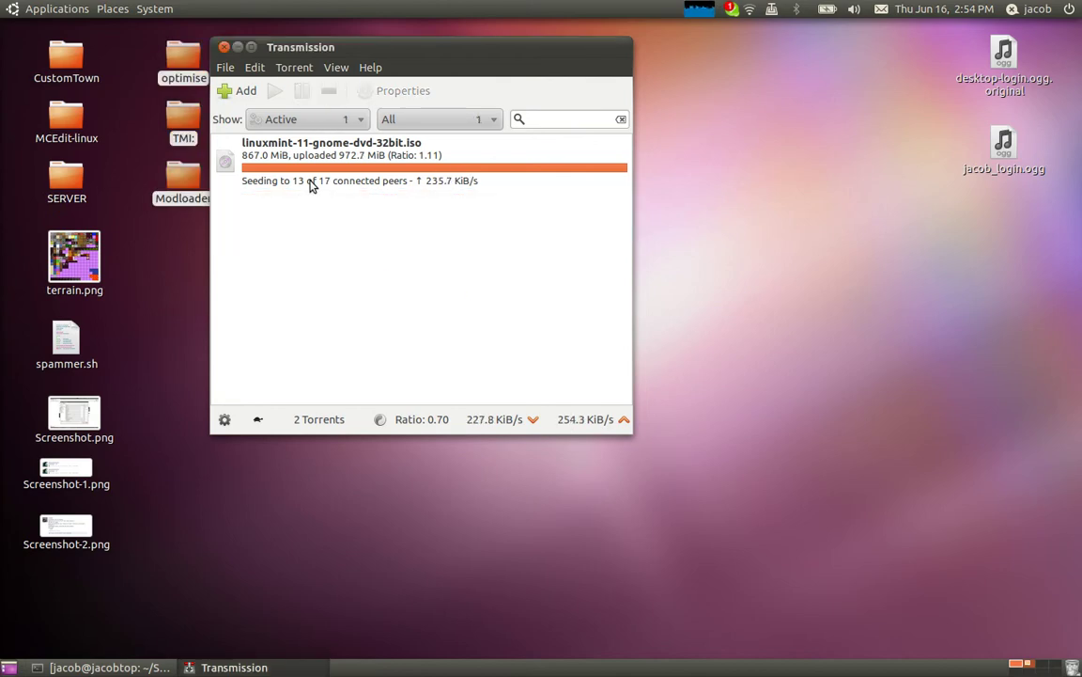
pyautogui.click(224, 47)
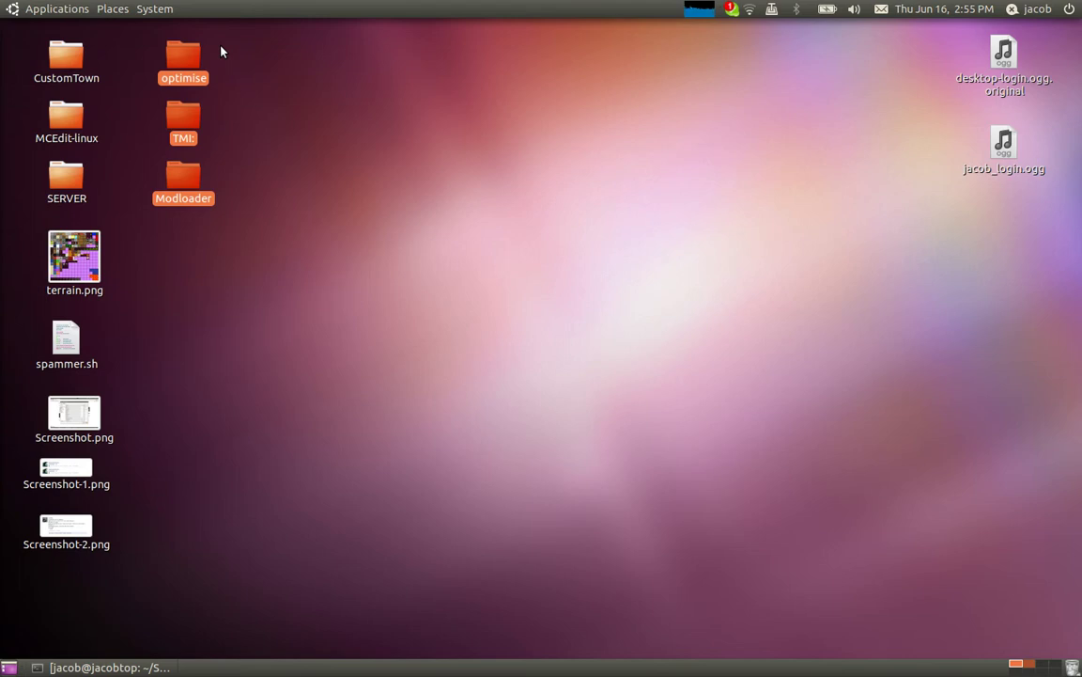
# - Clear the desktop selection and restore the Terminal running the ffmpeg screencast
pyautogui.click(400, 282)
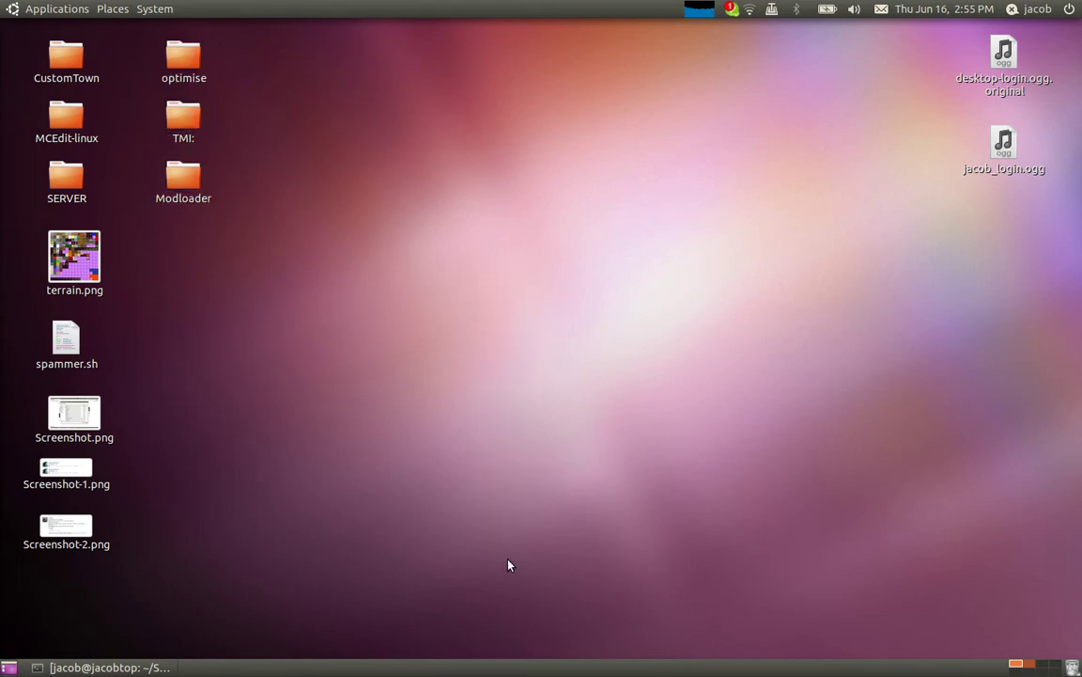
pyautogui.click(141, 668)
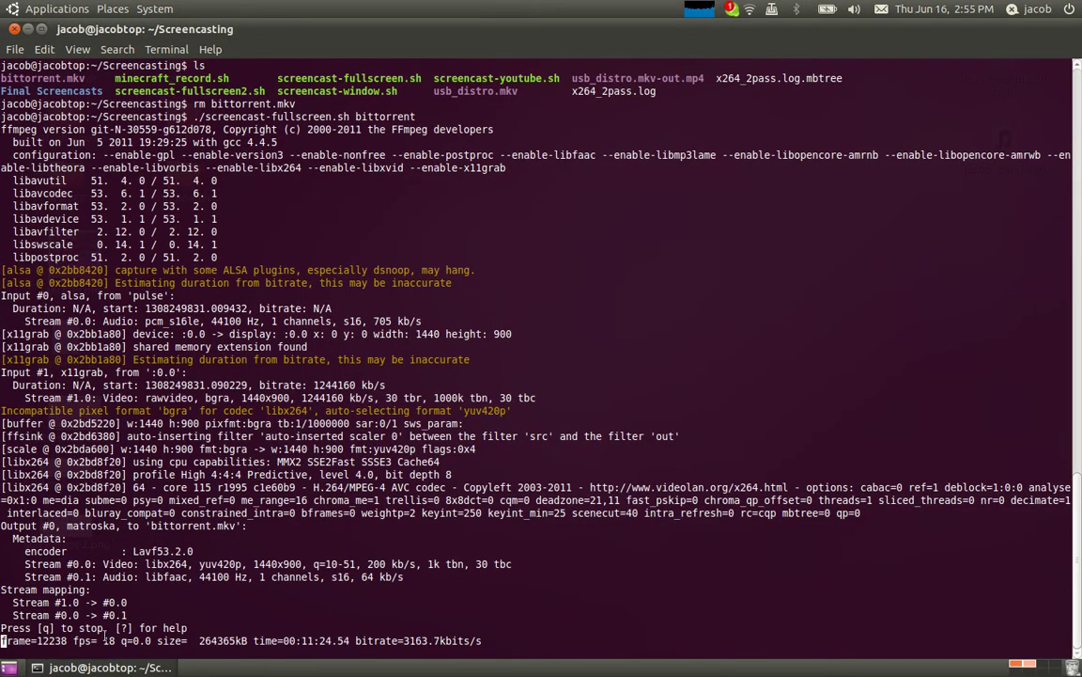